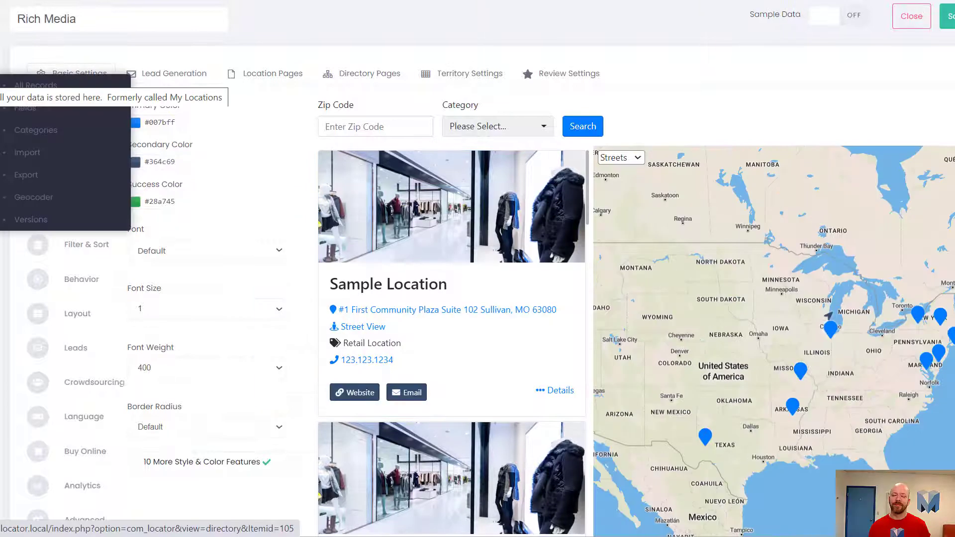
pyautogui.click(222, 14)
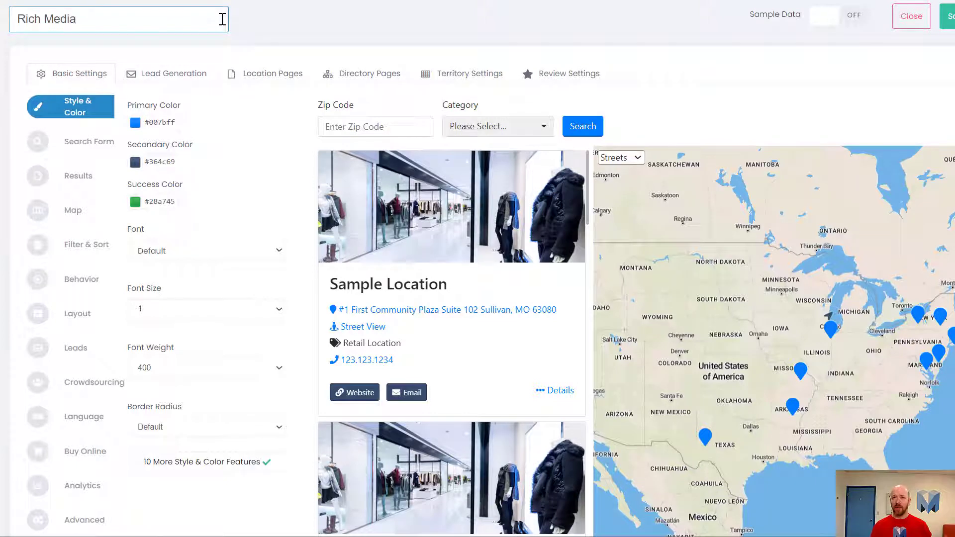
pyautogui.click(290, 53)
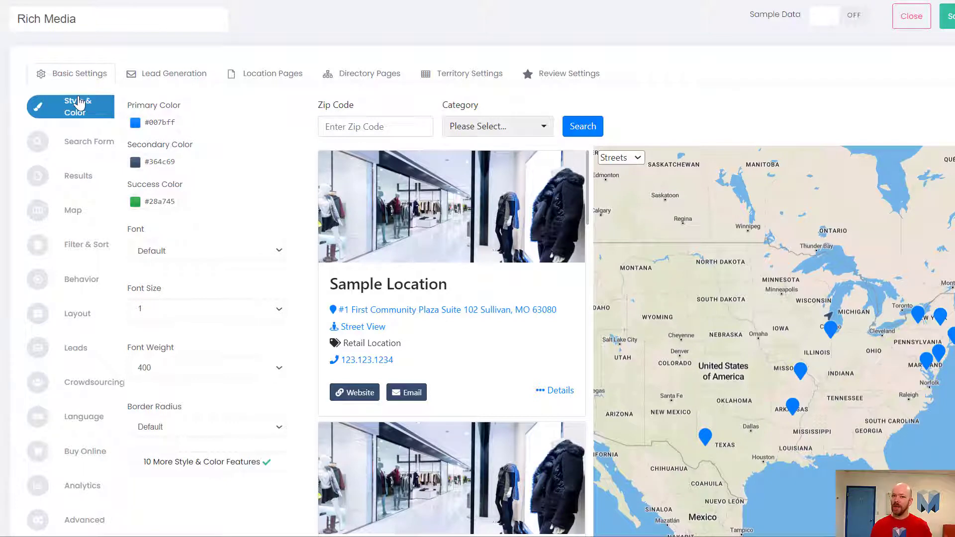
# Set the locator's primary color to red, #ff0303.
pyautogui.click(170, 120)
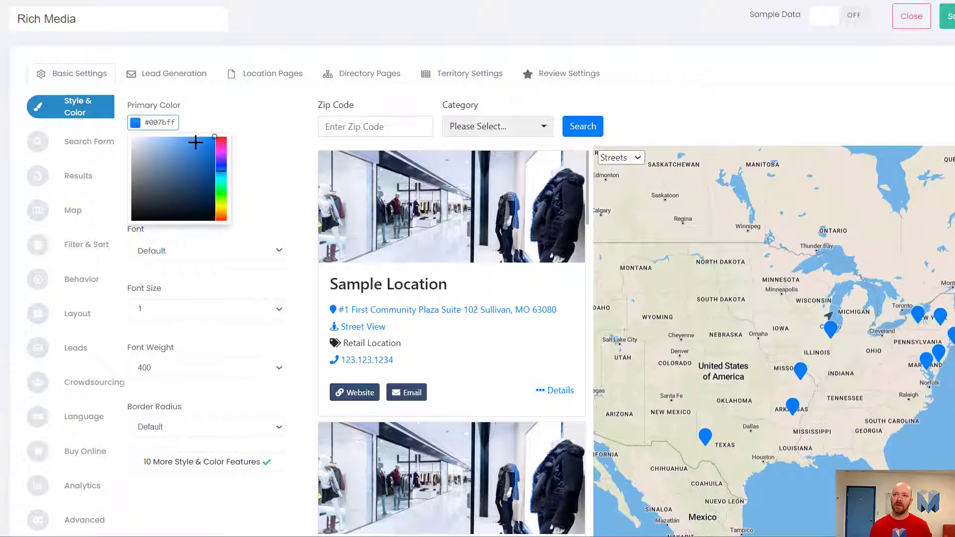
pyautogui.click(224, 109)
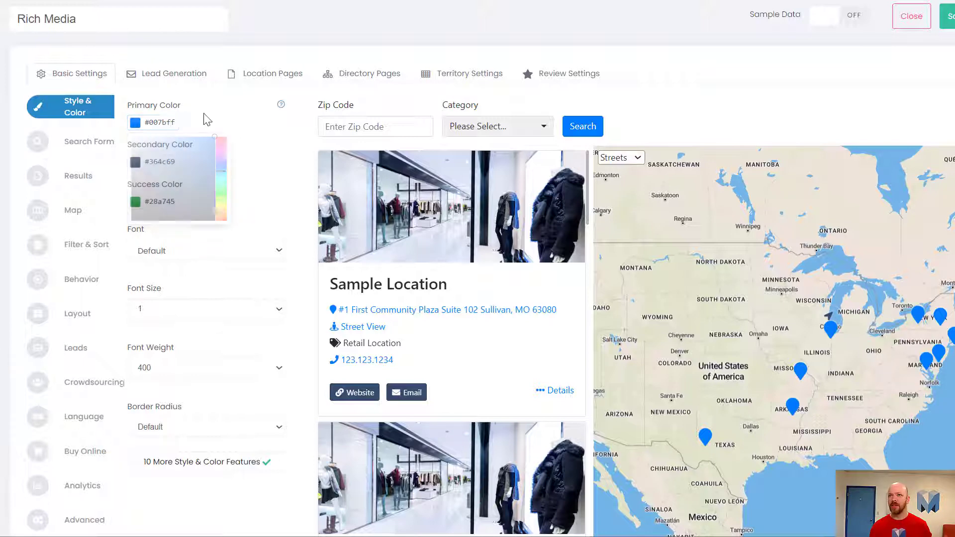
pyautogui.click(171, 120)
pyautogui.click(221, 138)
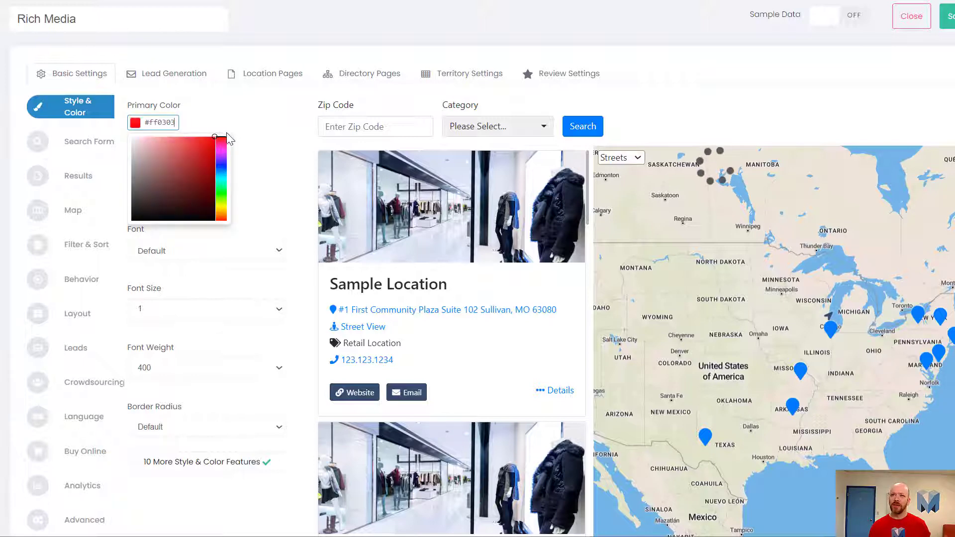
pyautogui.click(237, 132)
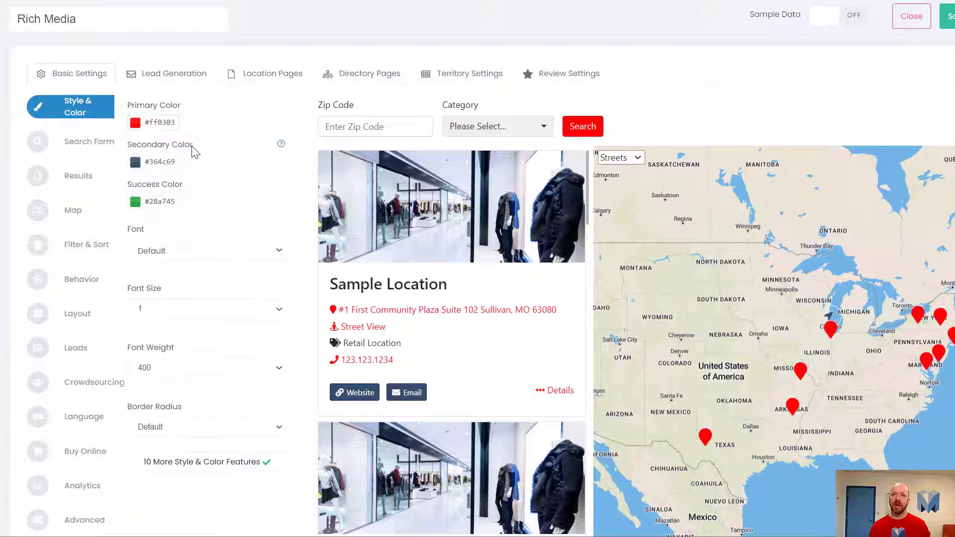
# Set the secondary color to magenta-purple, #a30884.
pyautogui.click(167, 161)
pyautogui.click(224, 187)
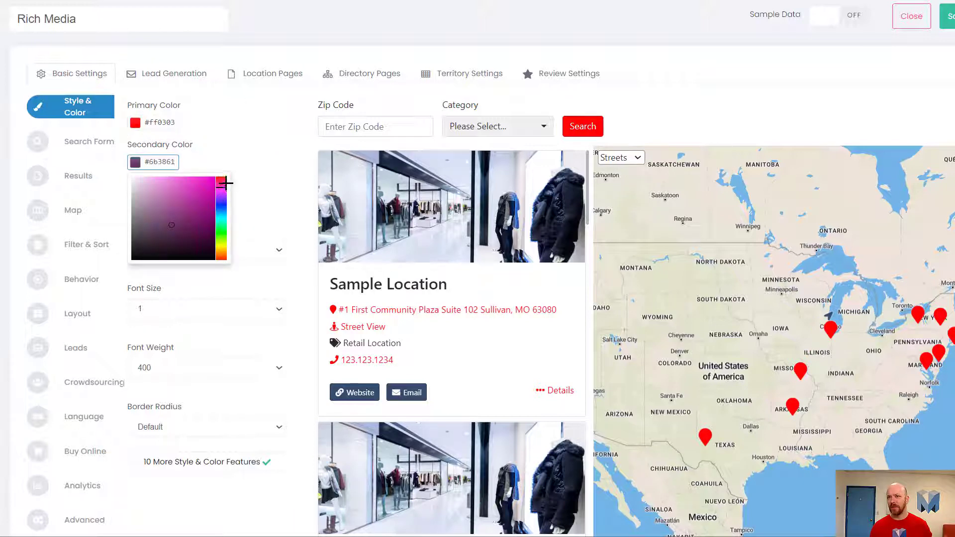
pyautogui.click(211, 208)
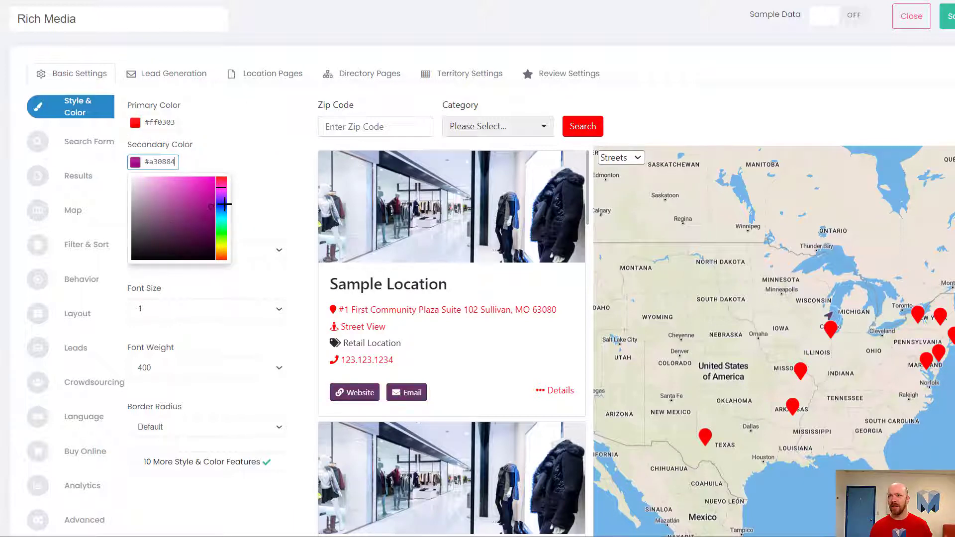
pyautogui.click(239, 172)
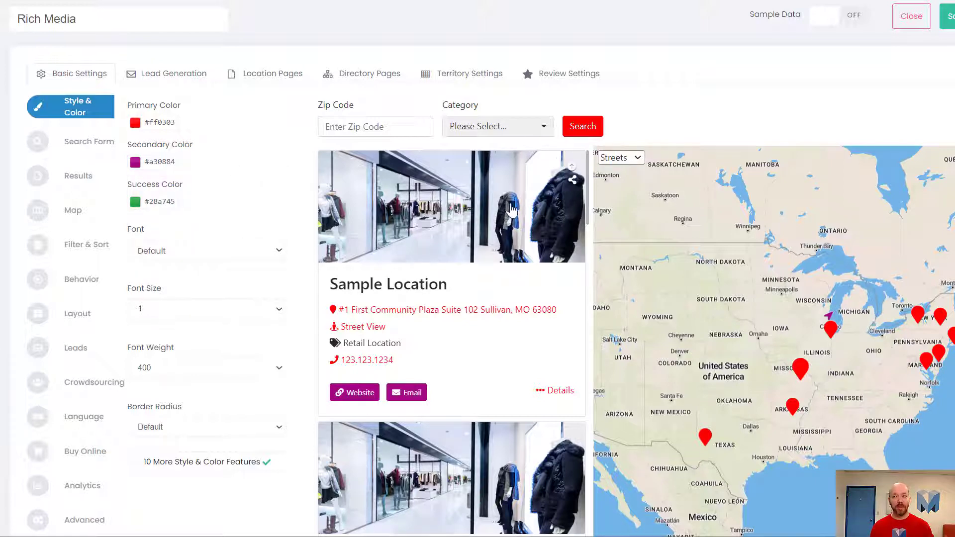
pyautogui.scroll(-5, 348, 308)
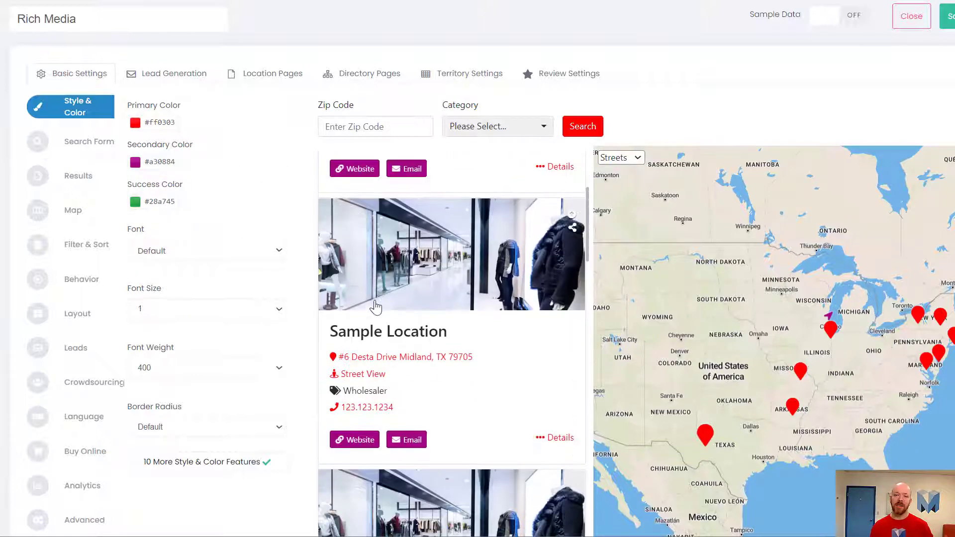
pyautogui.scroll(4, 376, 303)
pyautogui.scroll(1, 376, 303)
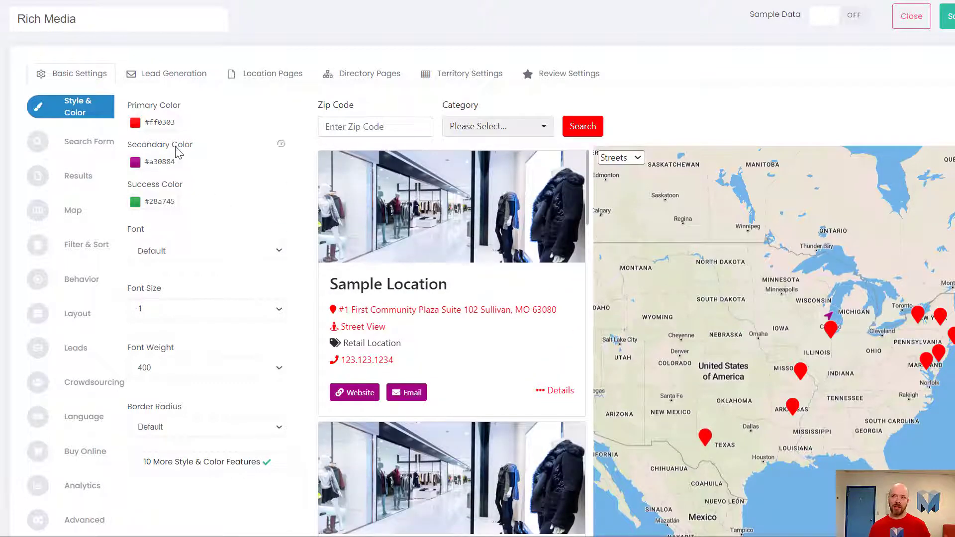
pyautogui.scroll(-2, 261, 231)
pyautogui.scroll(2, 253, 196)
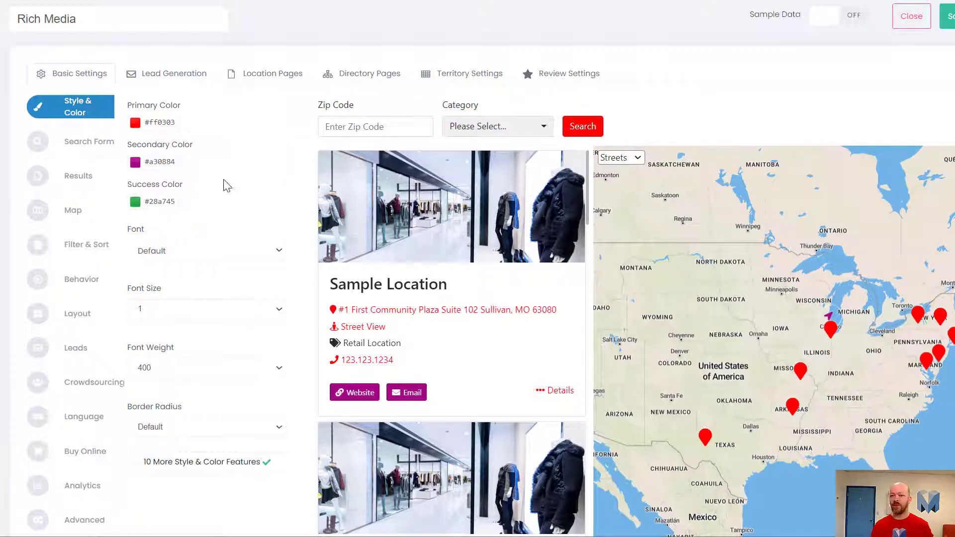
# Browse the available standard and Google fonts and set the locator's font to Tahoma.
pyautogui.scroll(-3, 224, 194)
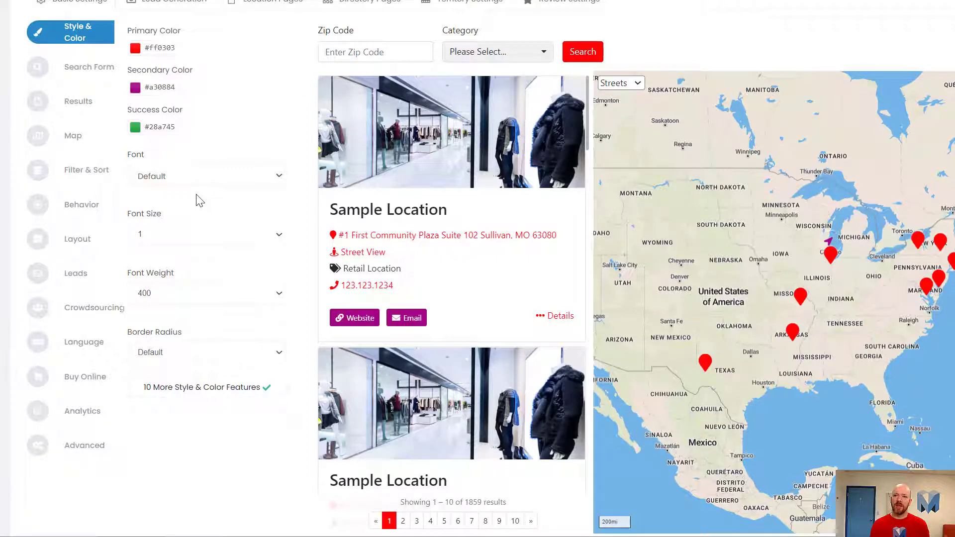
pyautogui.click(170, 175)
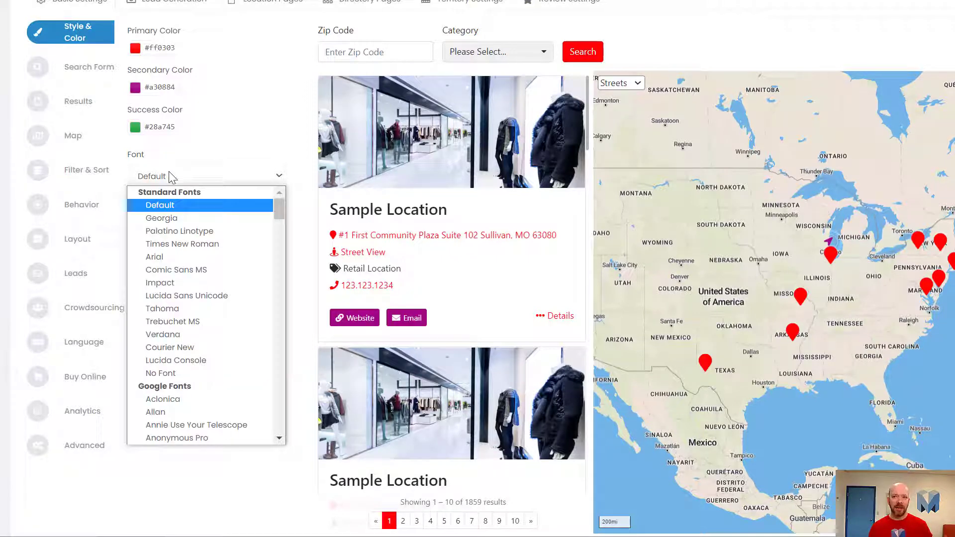
pyautogui.click(226, 157)
pyautogui.click(207, 182)
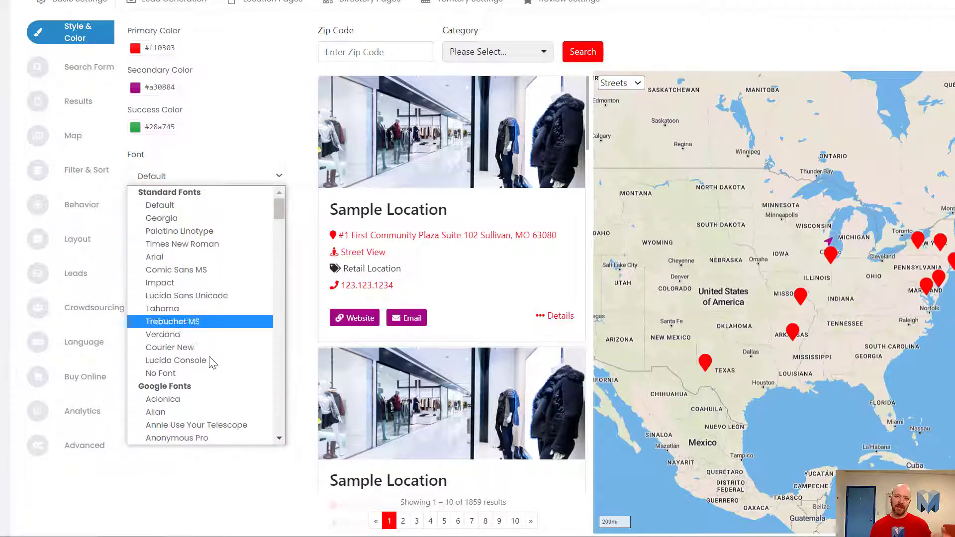
pyautogui.moveTo(279, 210); pyautogui.dragTo(264, 159)
pyautogui.click(264, 160)
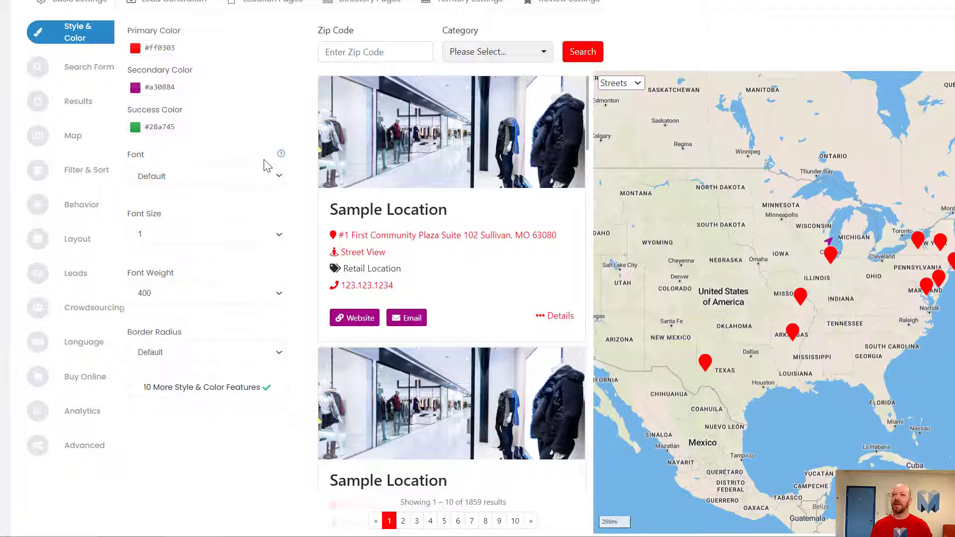
pyautogui.click(207, 179)
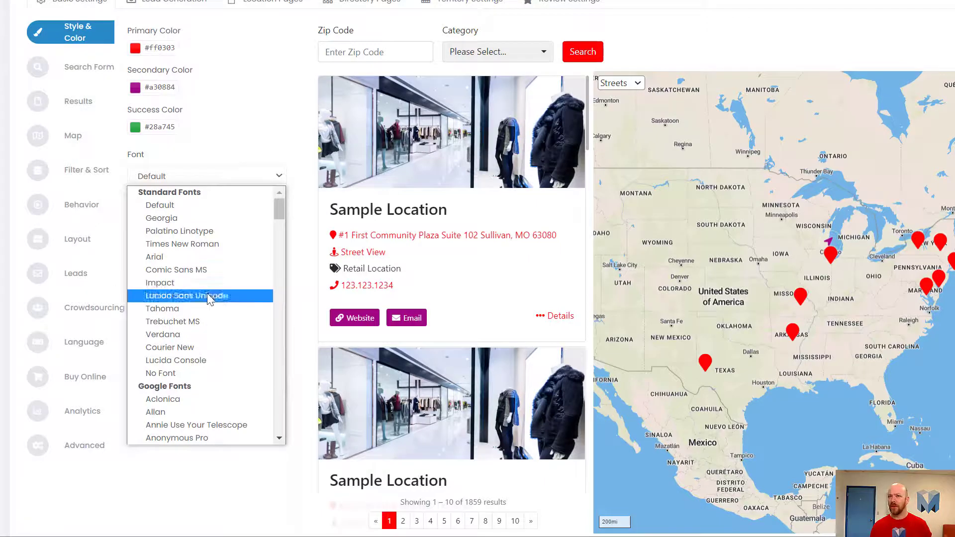
pyautogui.click(213, 314)
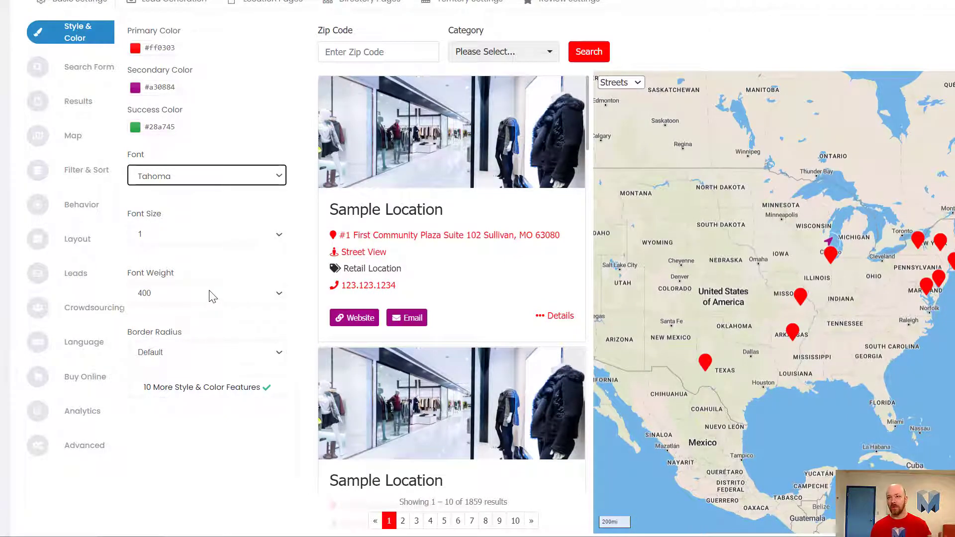
pyautogui.click(202, 318)
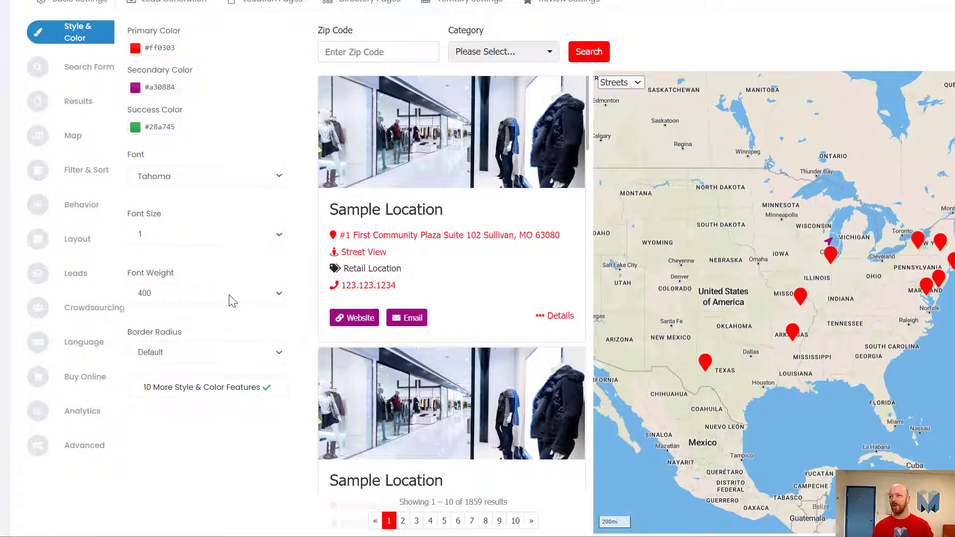
# Try a border radius of 0 and check the search field in the preview.
pyautogui.click(178, 354)
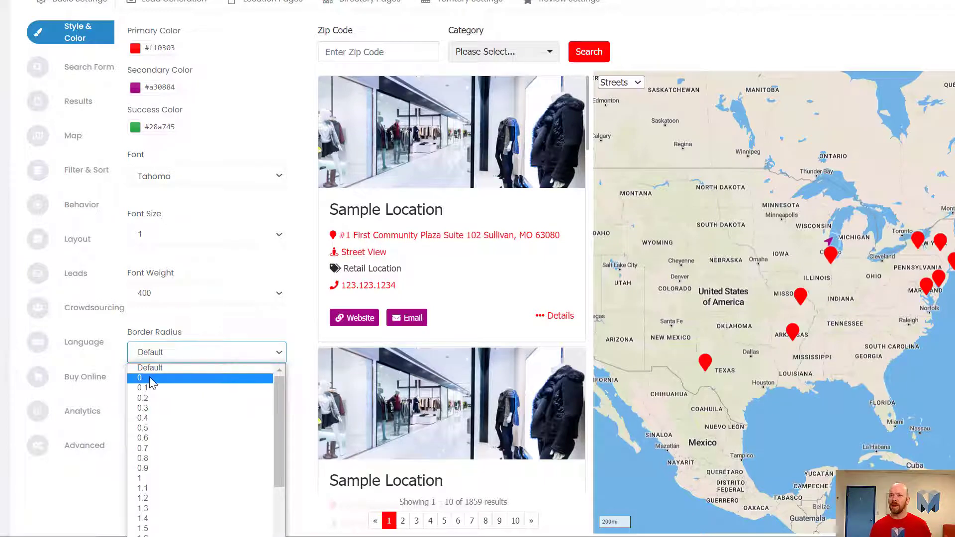
pyautogui.click(152, 379)
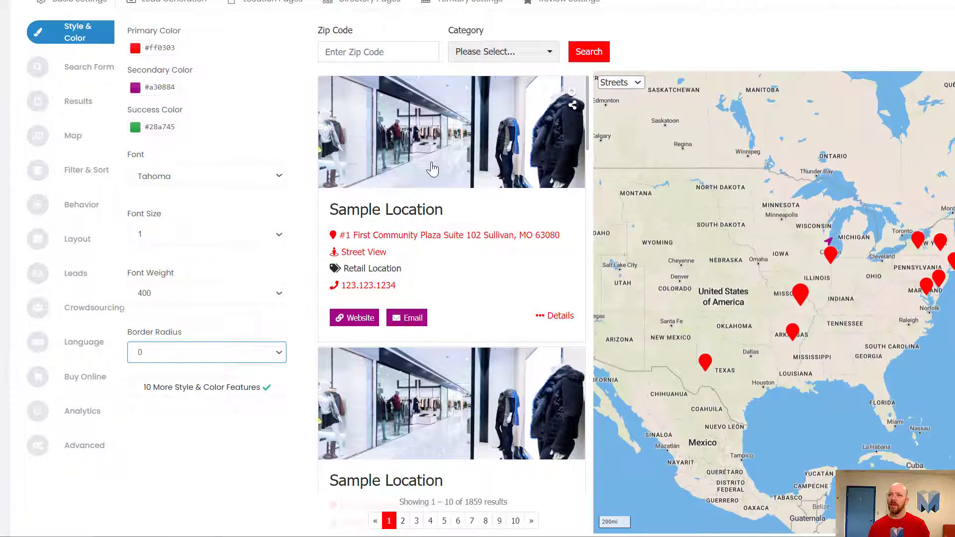
pyautogui.click(344, 50)
pyautogui.click(636, 45)
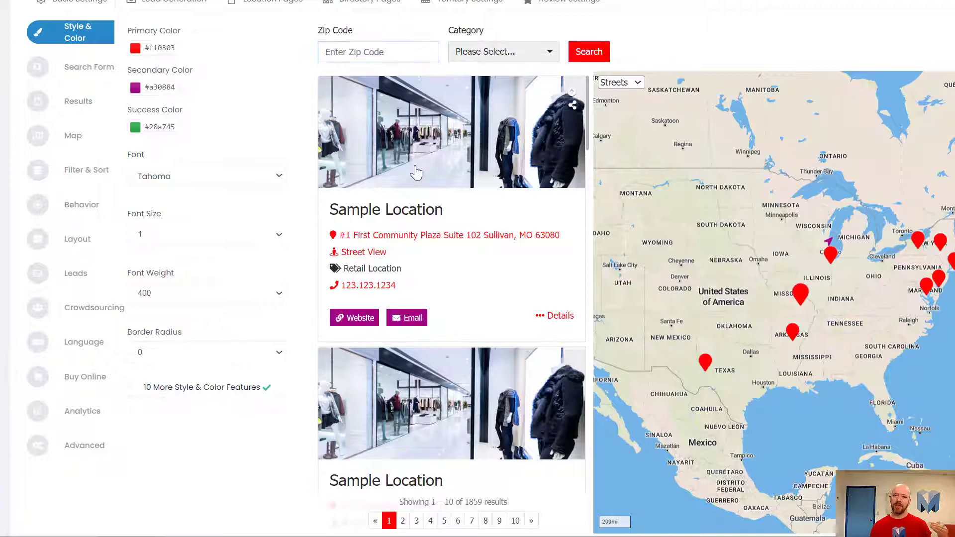
# Try a border radius of 2.6 and one of 1 on the locator.
pyautogui.click(198, 353)
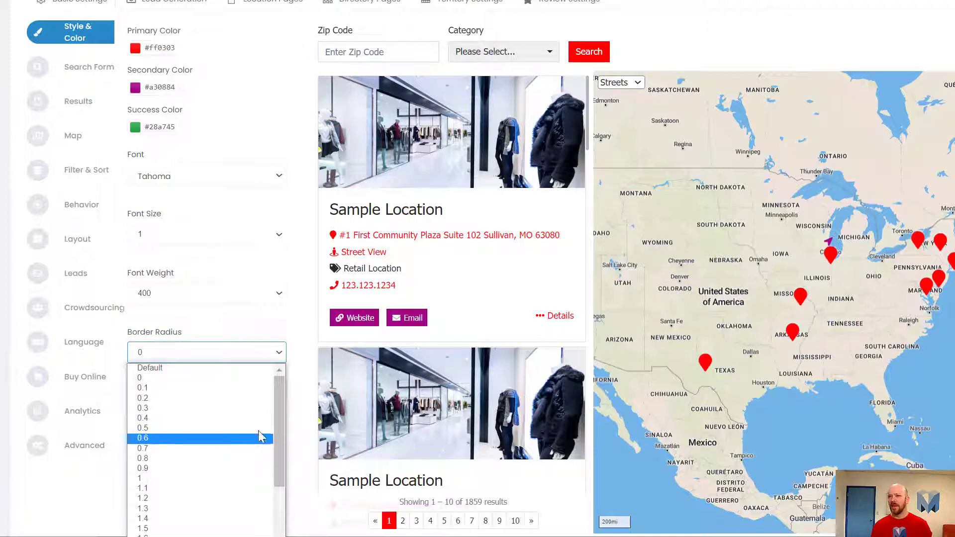
pyautogui.scroll(-3, 282, 428)
pyautogui.click(189, 517)
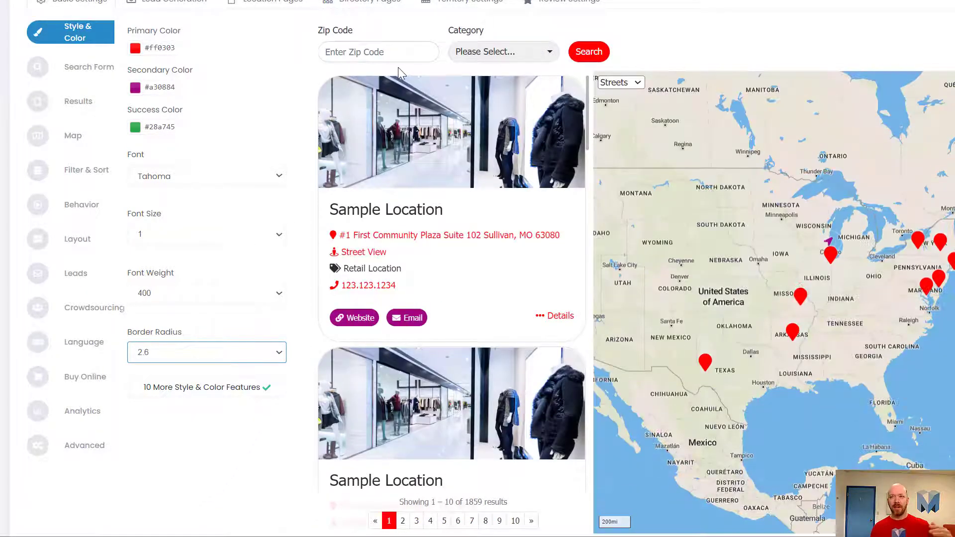
pyautogui.click(203, 354)
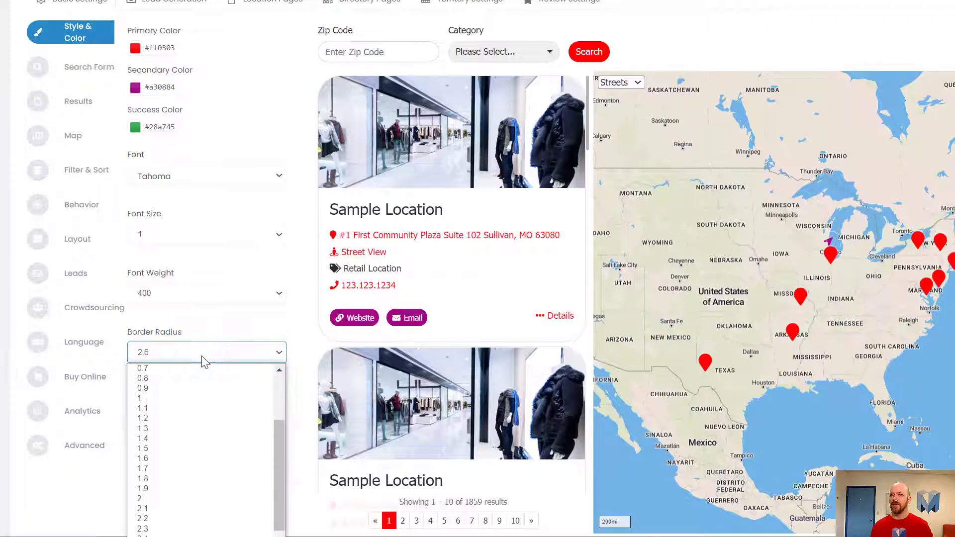
pyautogui.click(220, 400)
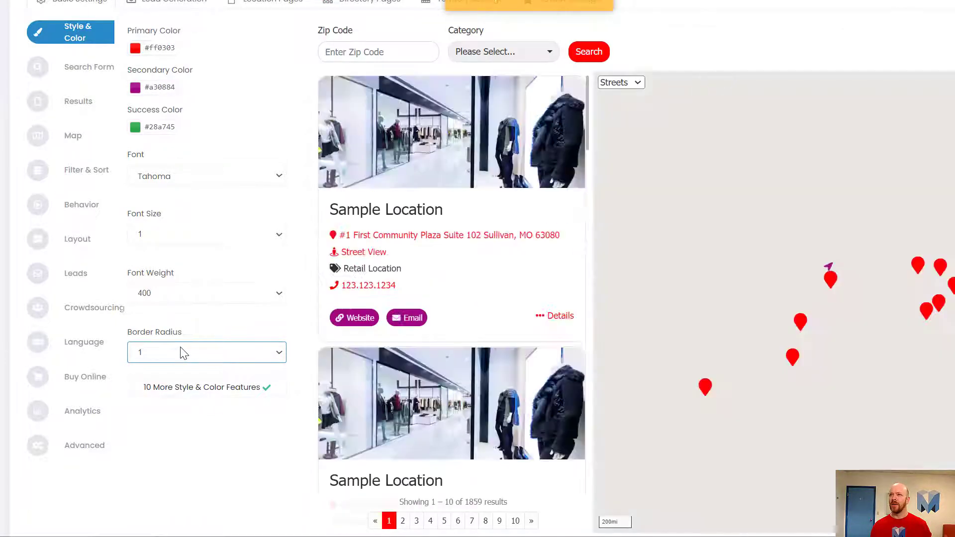
# Set the border radius to 0.2.
pyautogui.click(183, 354)
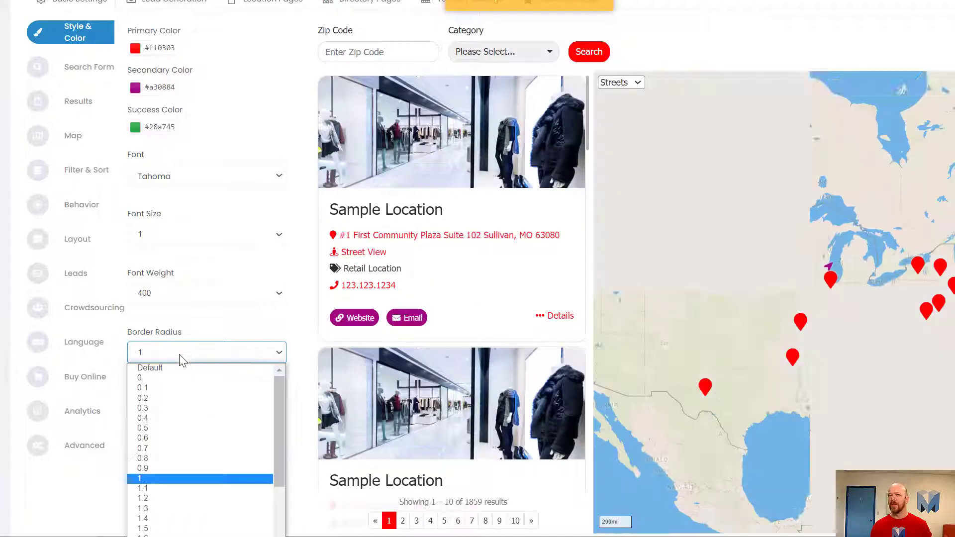
pyautogui.click(186, 401)
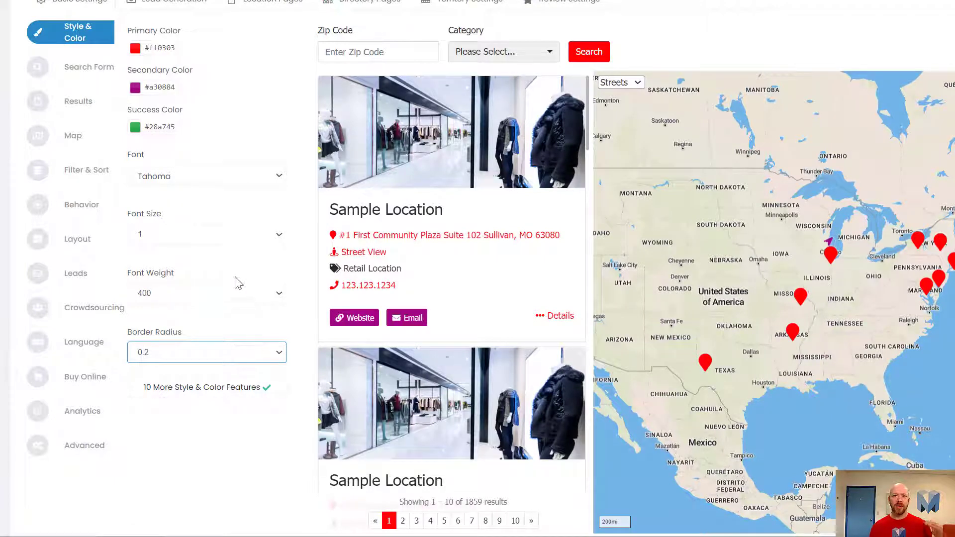
# Reveal the 10 additional style and color features and look through them down to the CSS field.
pyautogui.moveTo(221, 397)
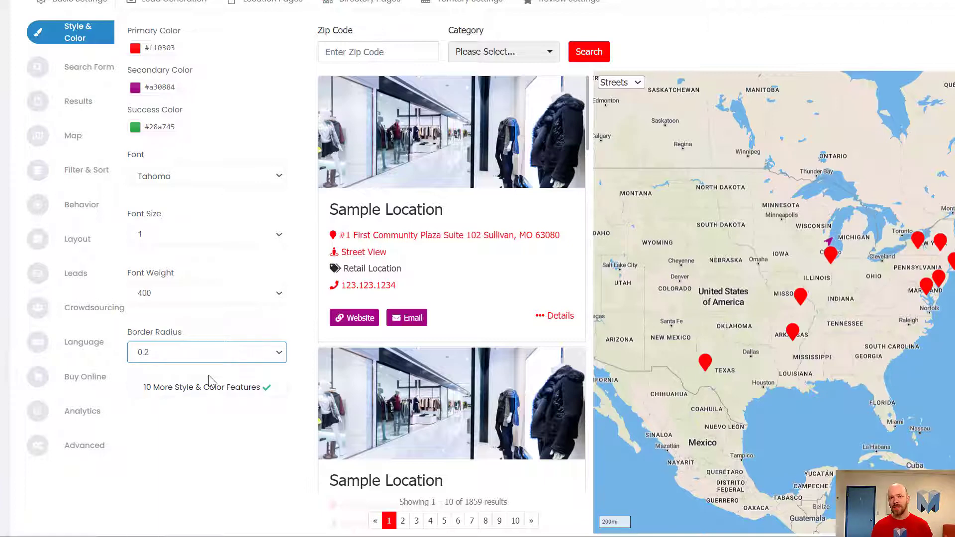
pyautogui.click(188, 387)
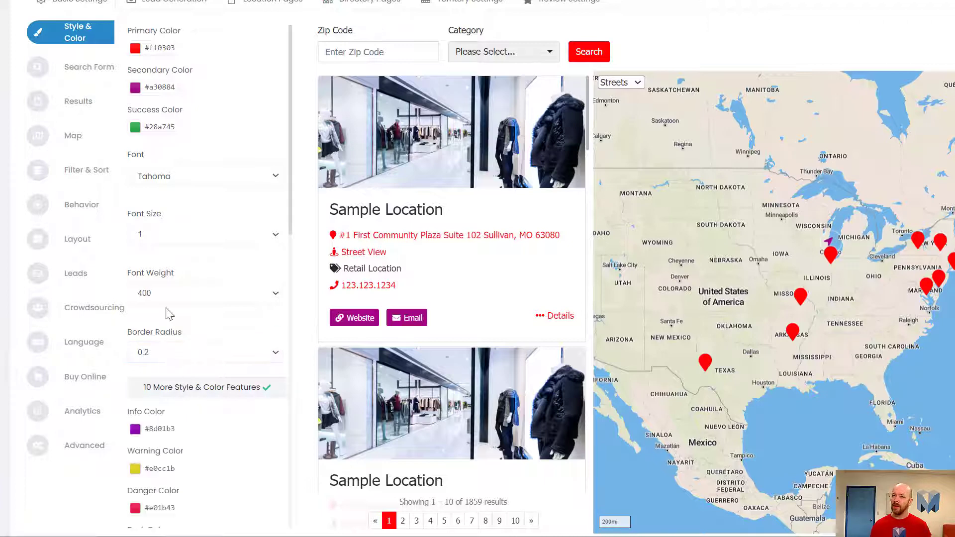
pyautogui.scroll(-3, 180, 248)
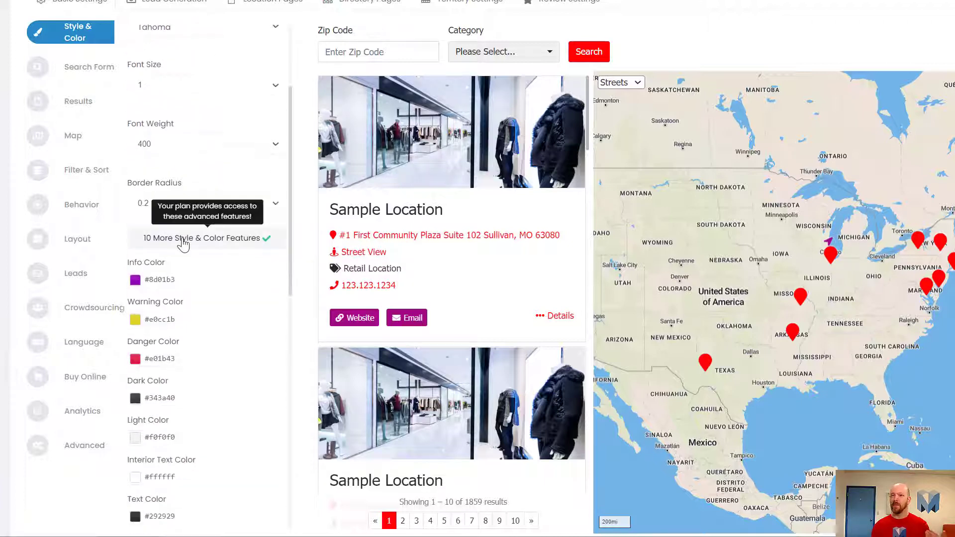
pyautogui.scroll(-6, 181, 241)
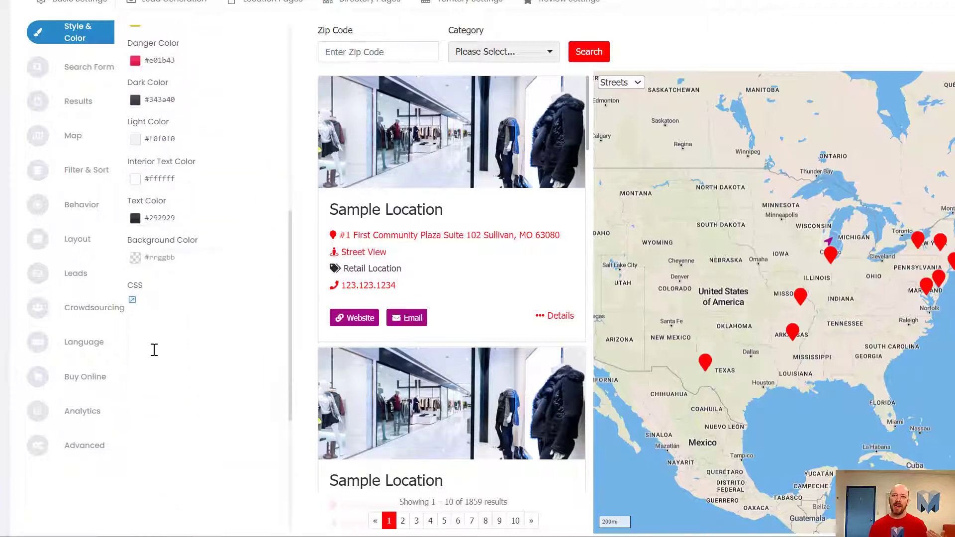
# Try the custom CSS rule main.metalocator{ background-color:red; } on the locator and apply it to the preview.
pyautogui.click(149, 349)
pyautogui.scroll(6, 143, 352)
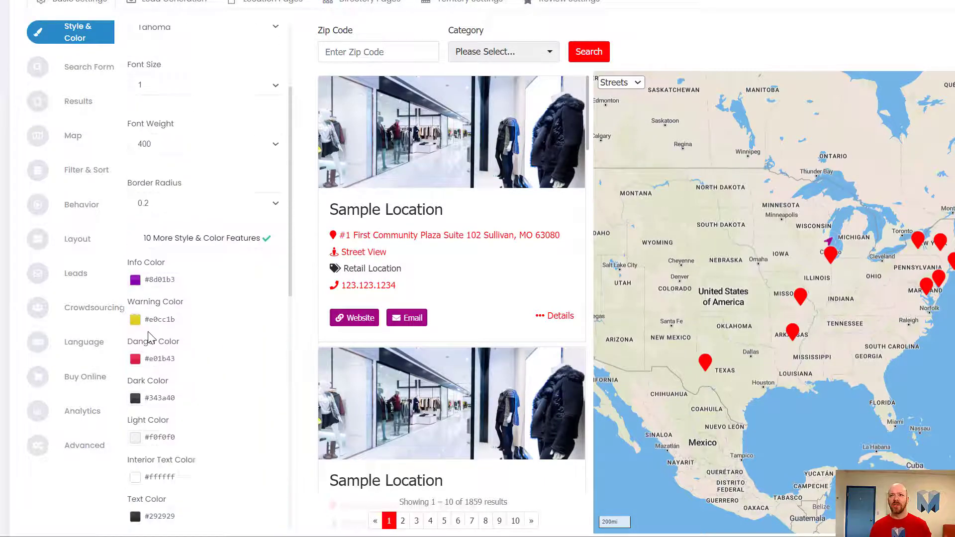
pyautogui.scroll(-9, 149, 338)
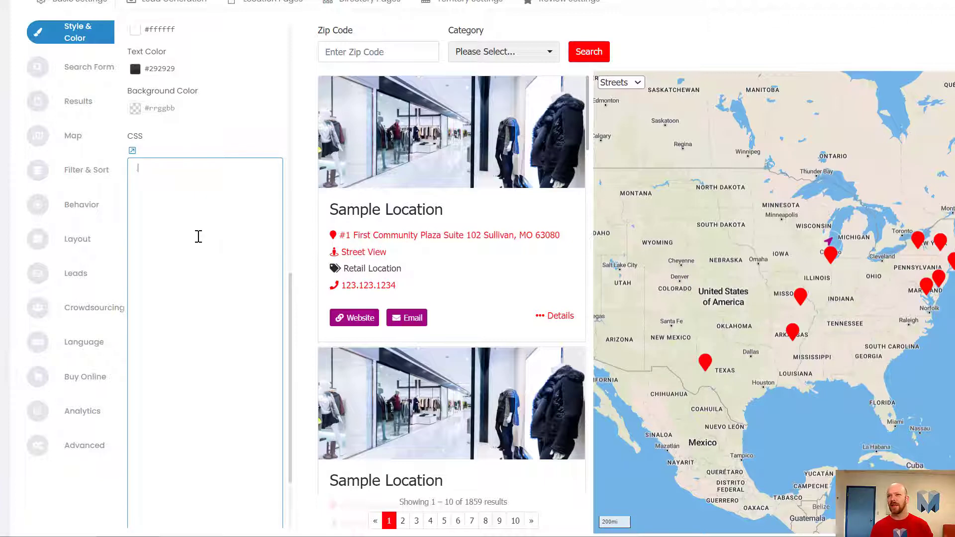
pyautogui.write('mai')
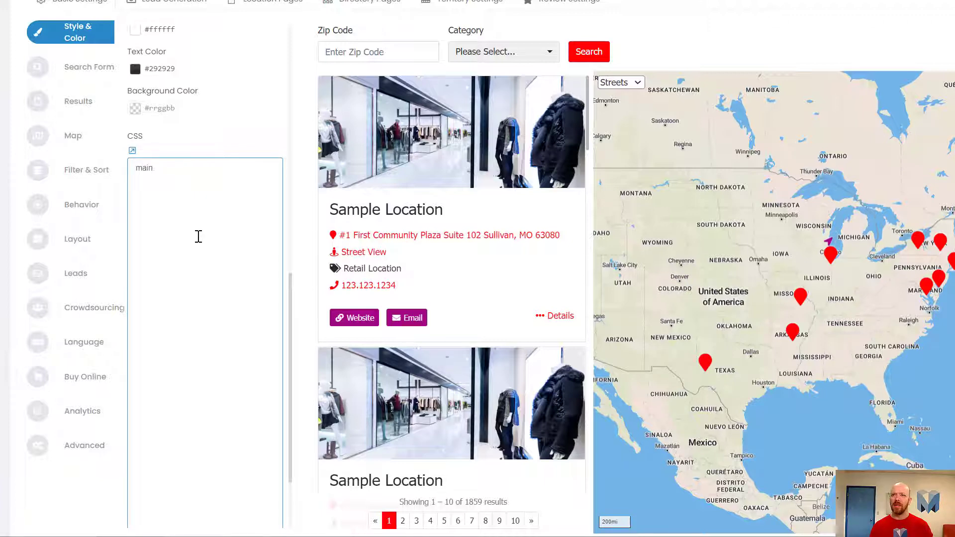
pyautogui.write('n.metalocator{')
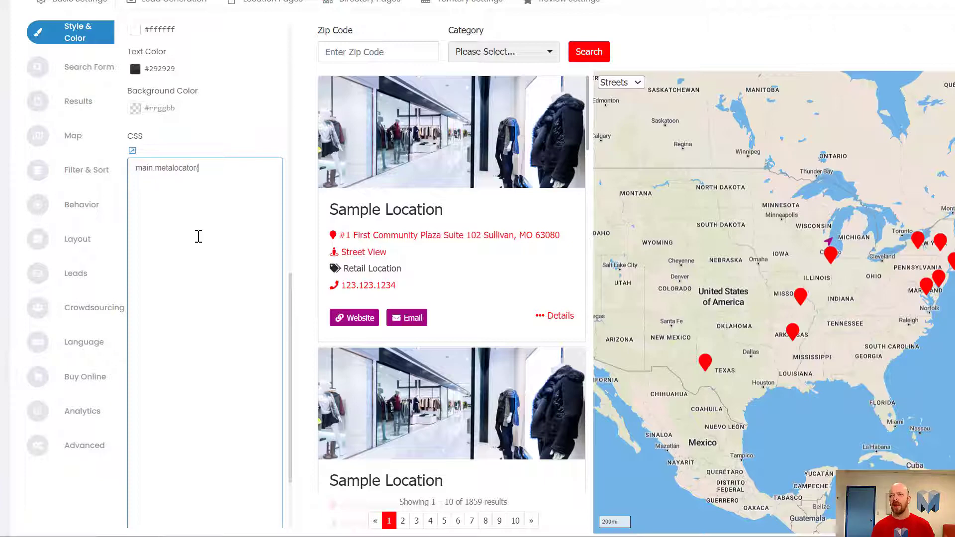
pyautogui.press('Return')
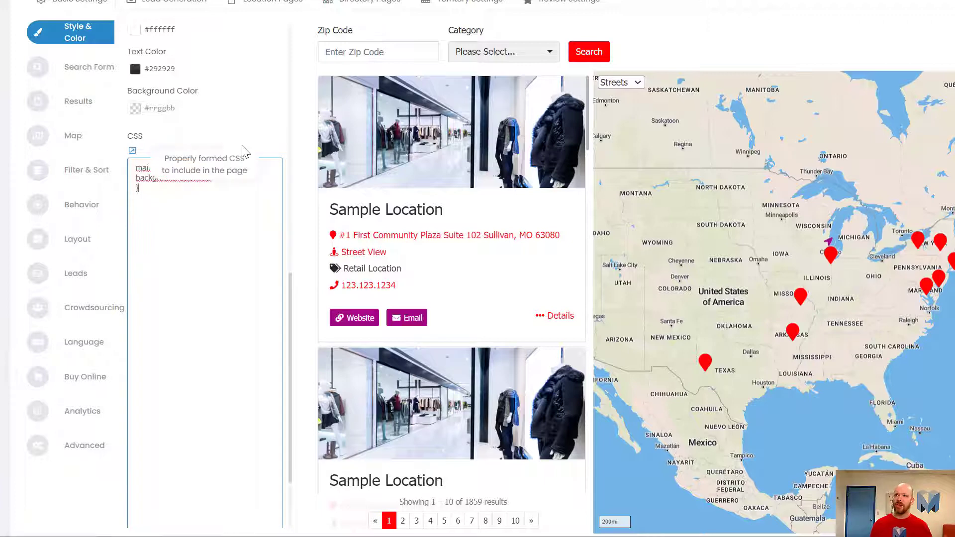
pyautogui.click(298, 177)
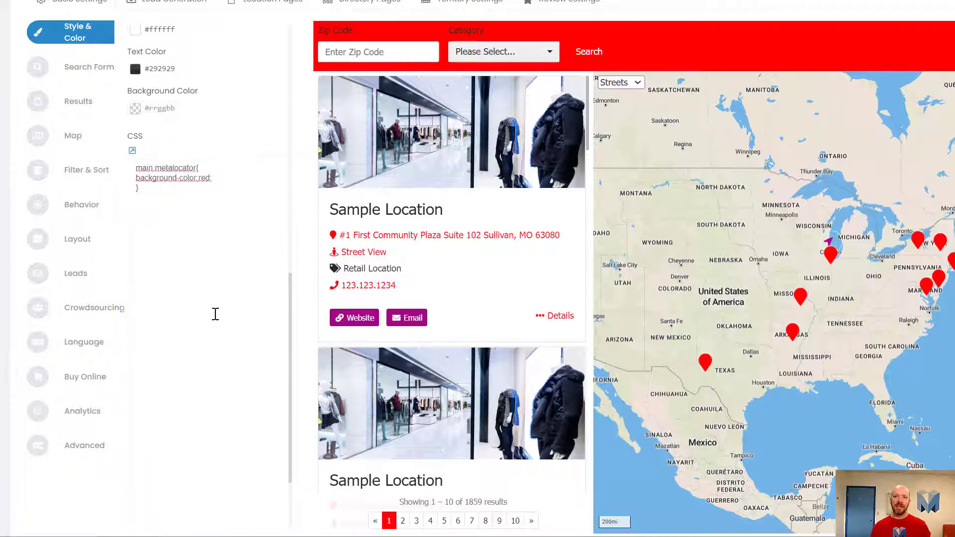
# Copy the main.metalocator rule and clear the CSS field.
pyautogui.moveTo(171, 209); pyautogui.dragTo(92, 149)
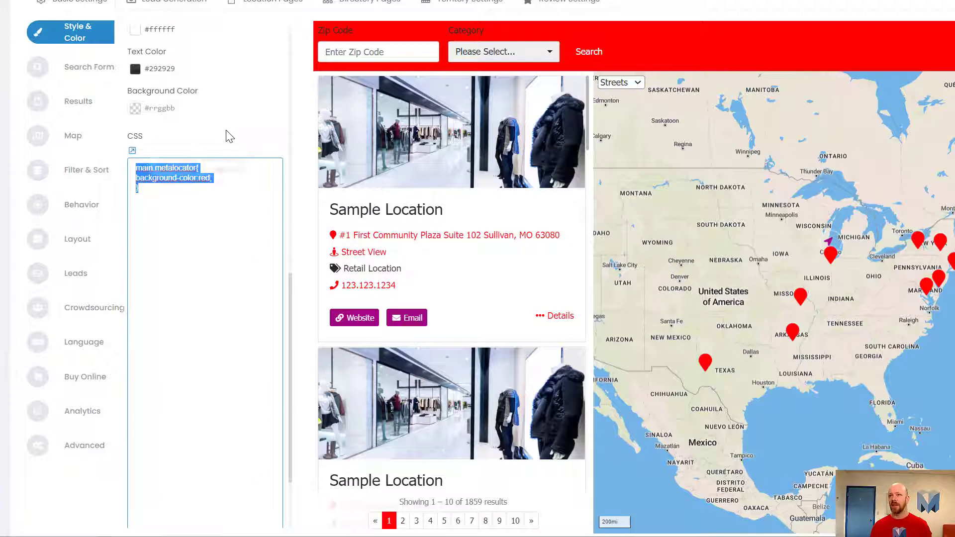
pyautogui.click(245, 125)
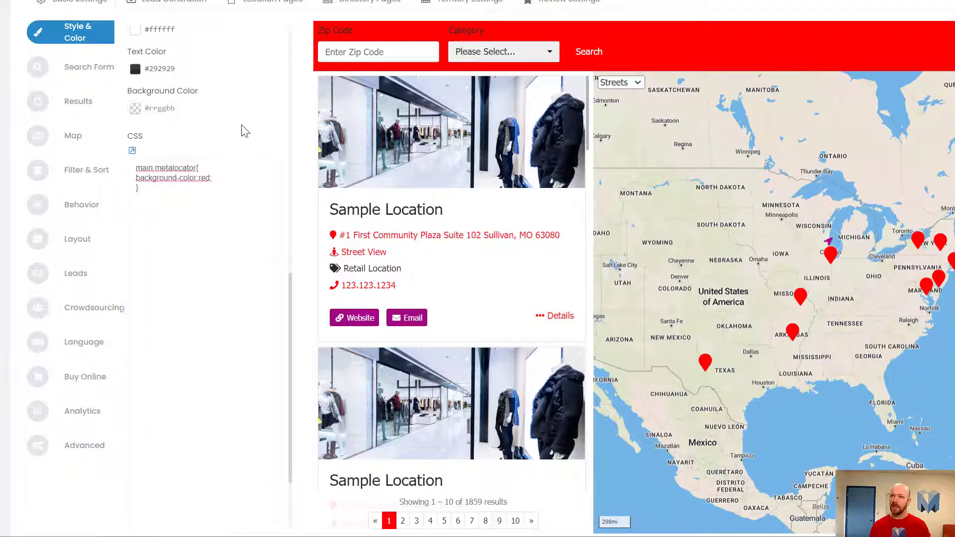
pyautogui.moveTo(192, 249); pyautogui.dragTo(105, 148)
pyautogui.hotkey('ctrl', 'c')
pyautogui.press('BackSpace')
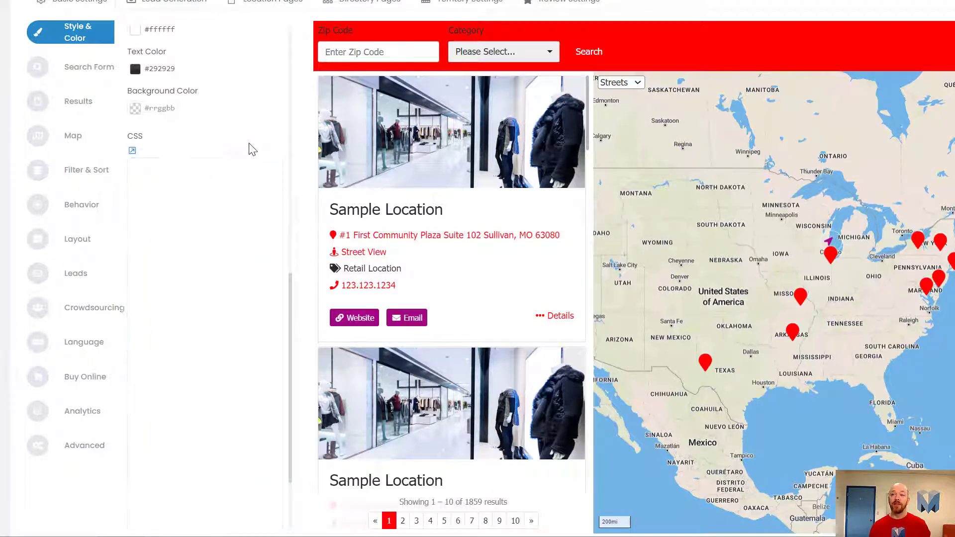
# Paste the copied main.metalocator rule into the expanded CSS code editor and collapse the editor.
pyautogui.scroll(3, 251, 145)
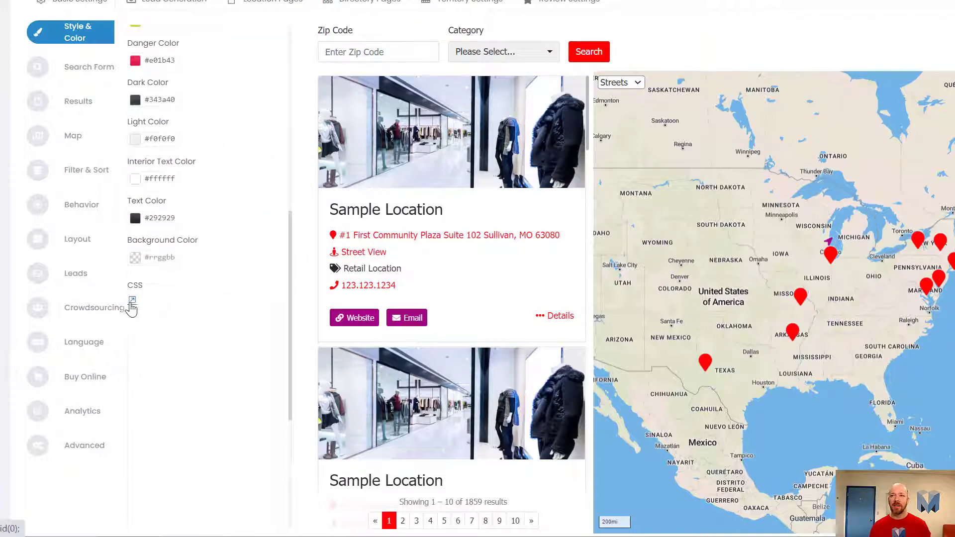
pyautogui.click(132, 302)
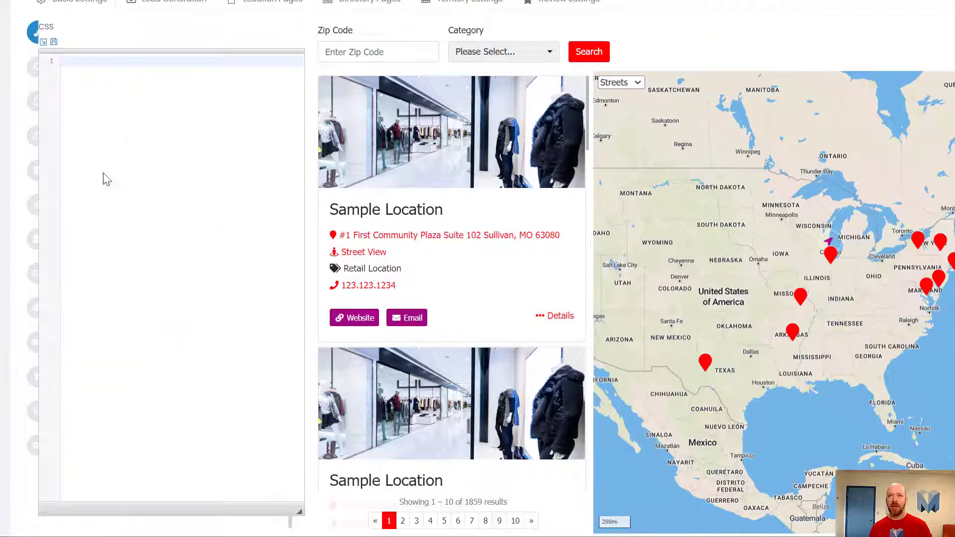
pyautogui.click(68, 66)
pyautogui.hotkey('ctrl', 'v')
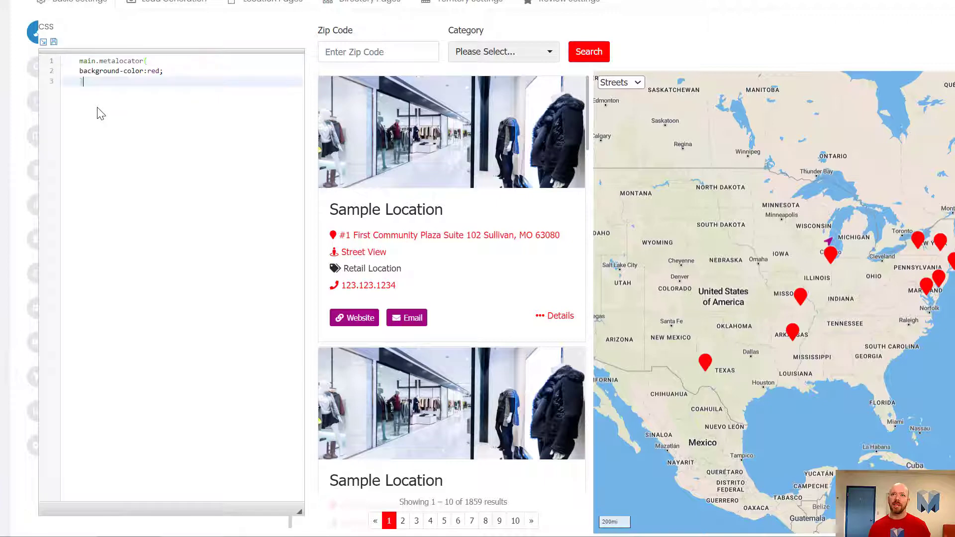
pyautogui.click(43, 44)
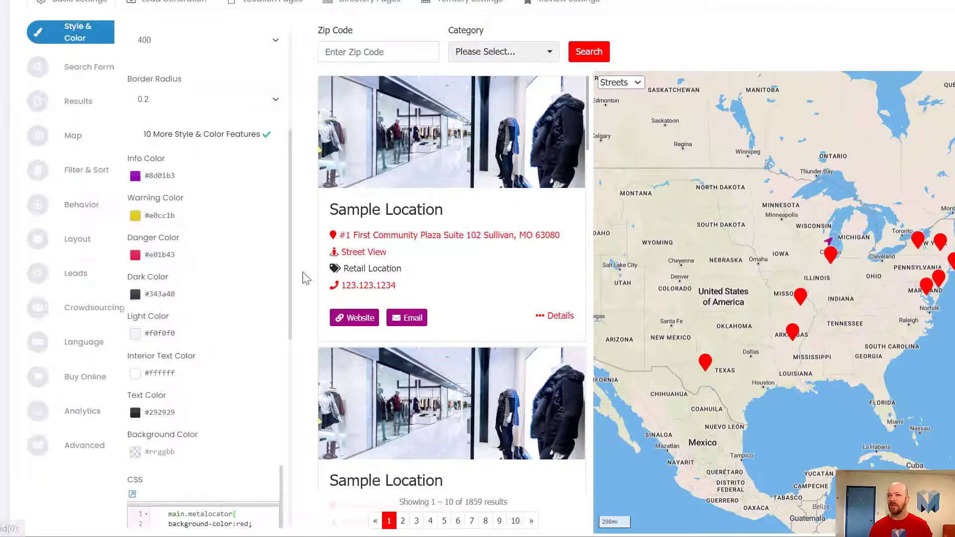
# Delete the main.metalocator rule from the CSS code editor.
pyautogui.scroll(-2, 234, 473)
pyautogui.scroll(-5, 208, 533)
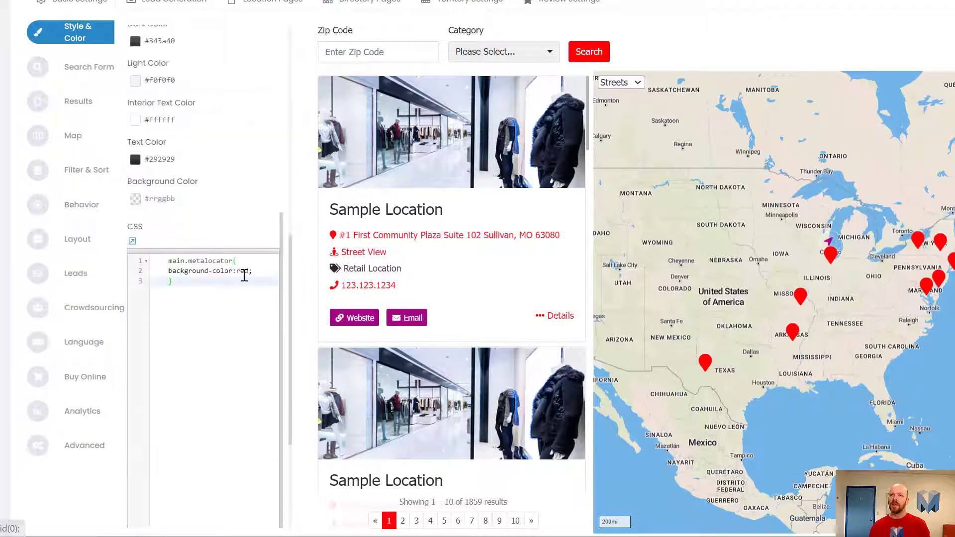
pyautogui.moveTo(243, 273); pyautogui.dragTo(132, 249)
pyautogui.moveTo(206, 309); pyautogui.dragTo(119, 233)
pyautogui.press('BackSpace')
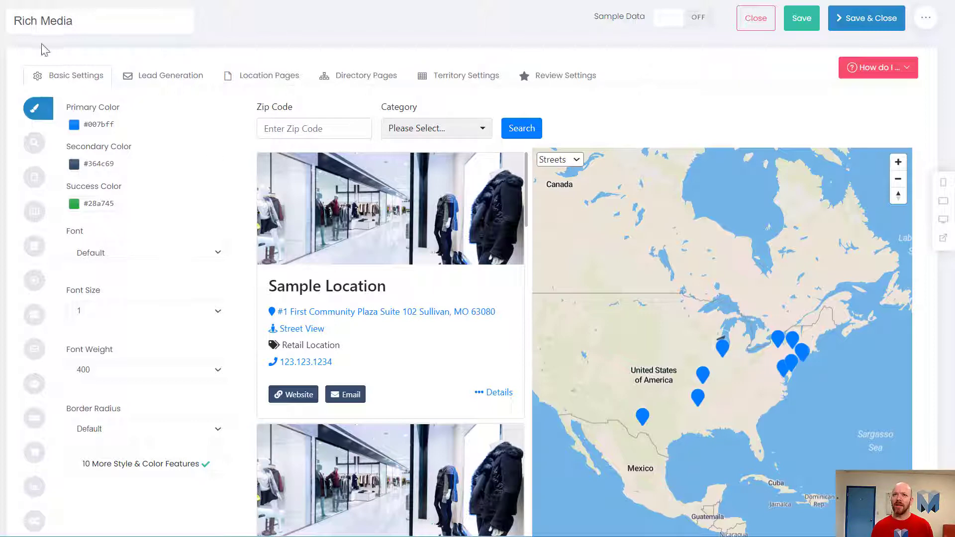
# Set the initial state of the results to Show Nearest (IP Address) and check the autofind search radius field.
pyautogui.click(34, 179)
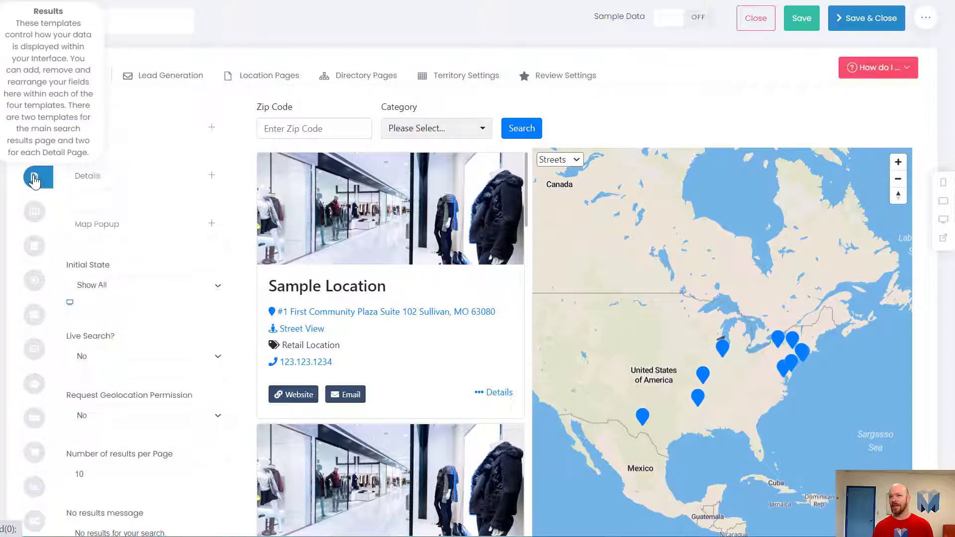
pyautogui.click(137, 285)
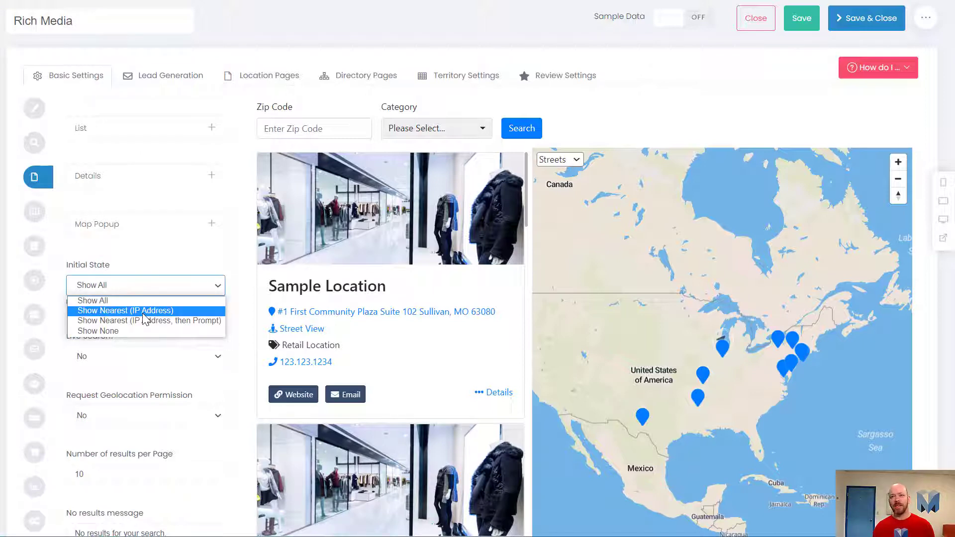
pyautogui.click(145, 311)
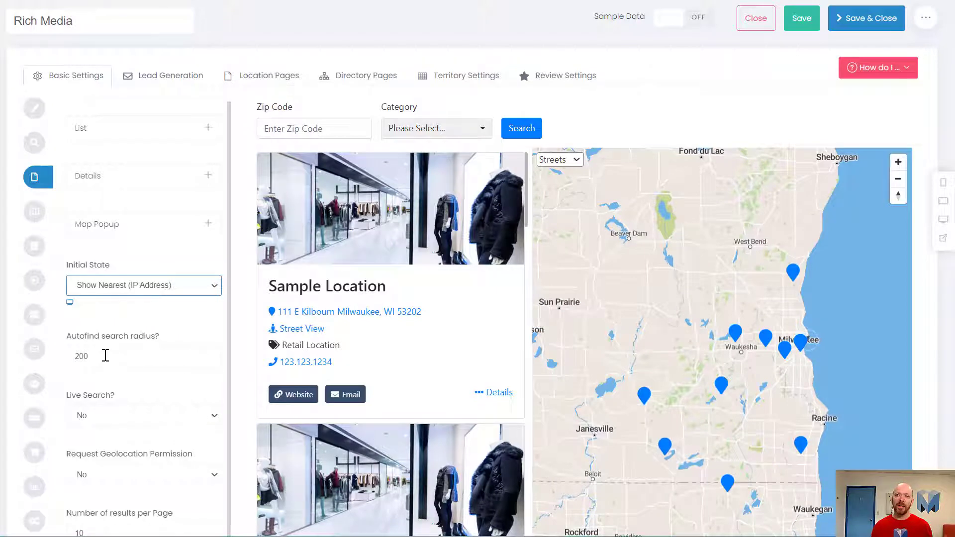
pyautogui.click(106, 355)
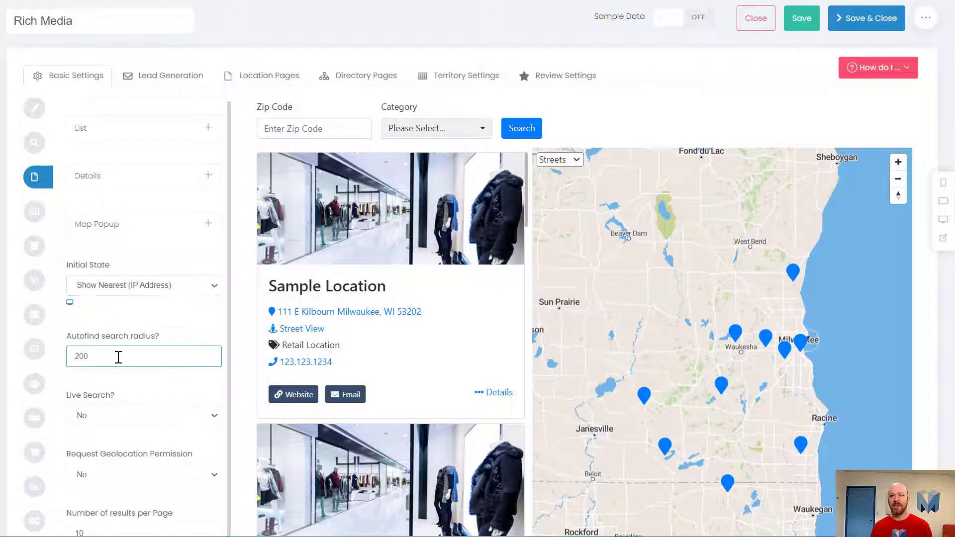
pyautogui.click(143, 393)
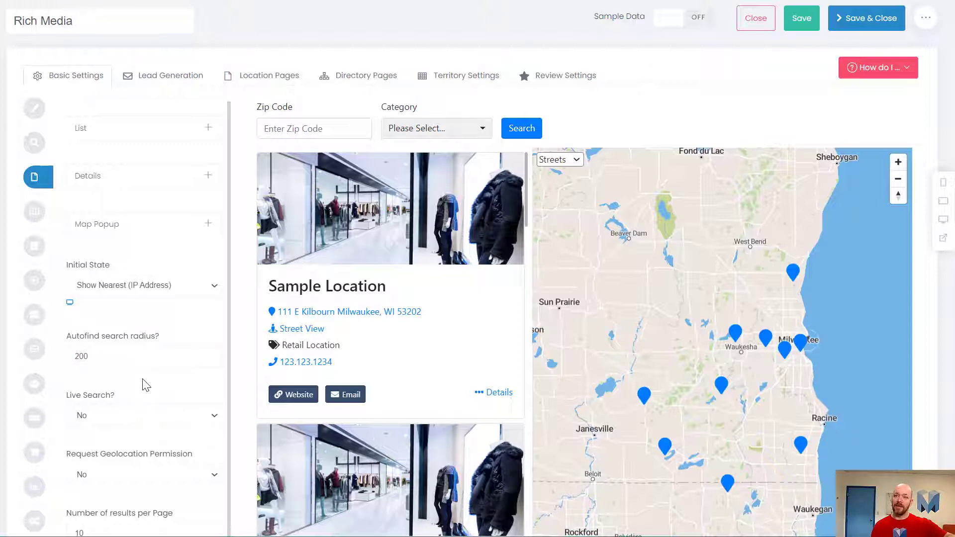
pyautogui.click(101, 357)
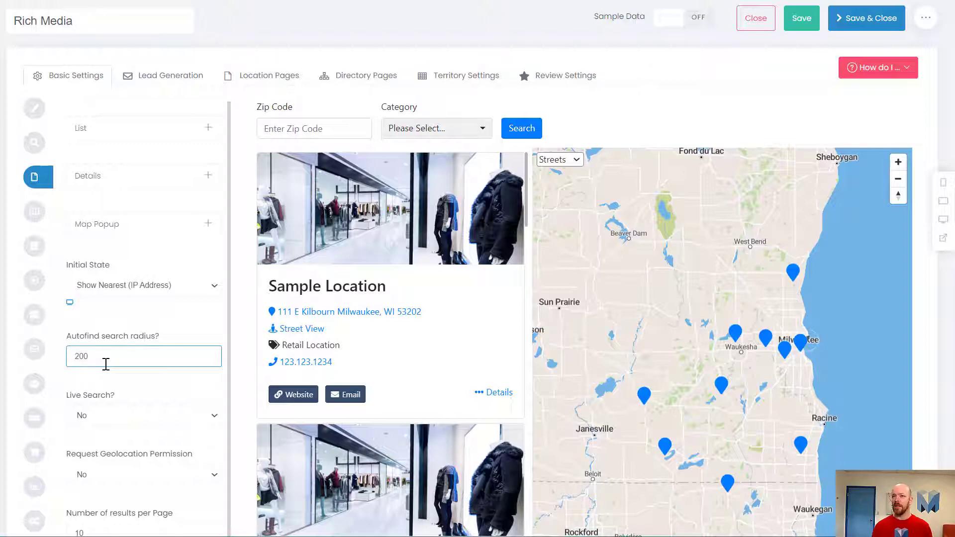
pyautogui.click(114, 384)
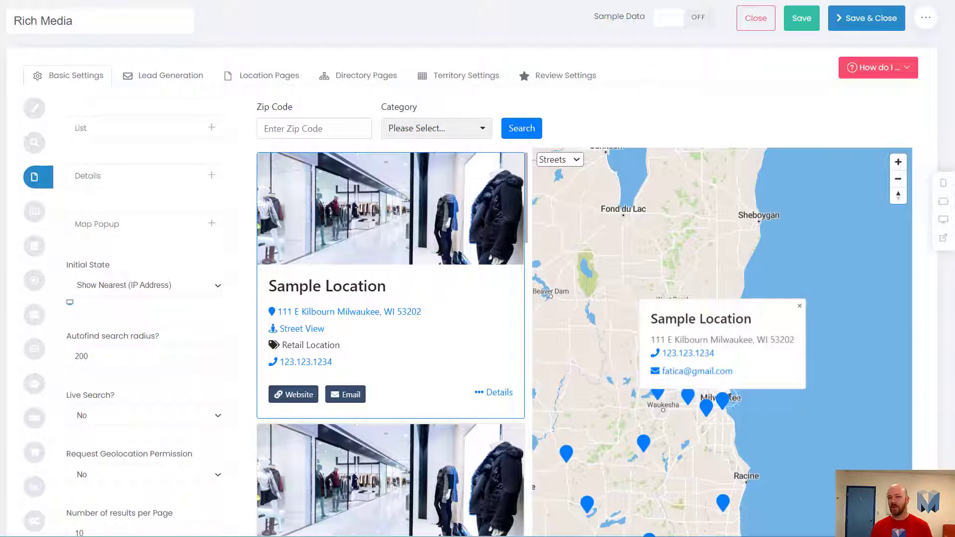
# View the email contact form of the first sample location in the preview and close it.
pyautogui.click(351, 395)
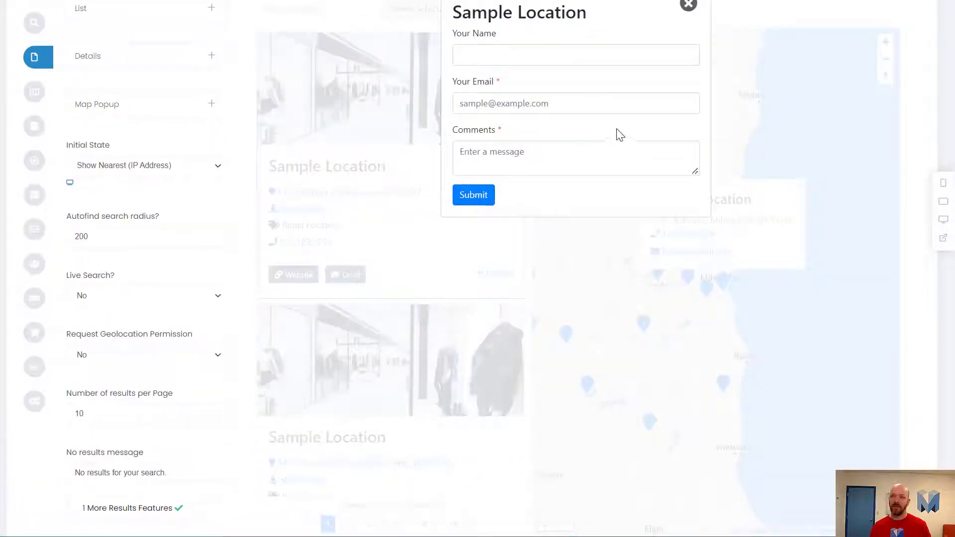
pyautogui.click(542, 49)
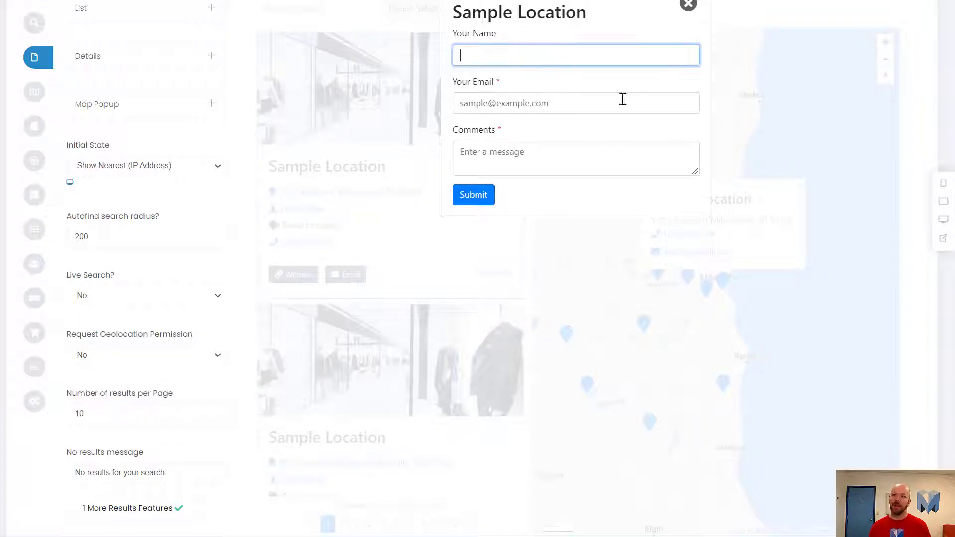
pyautogui.click(682, 14)
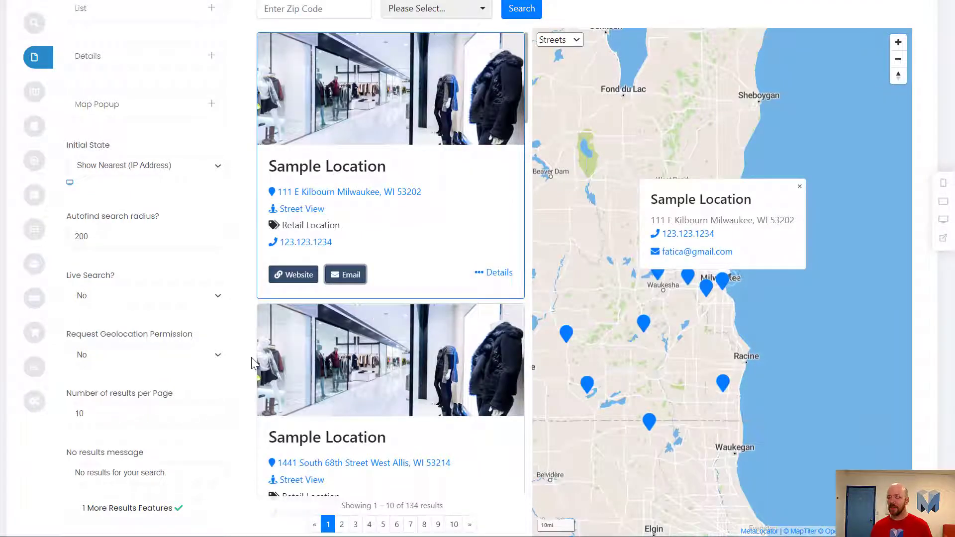
pyautogui.scroll(3, 258, 368)
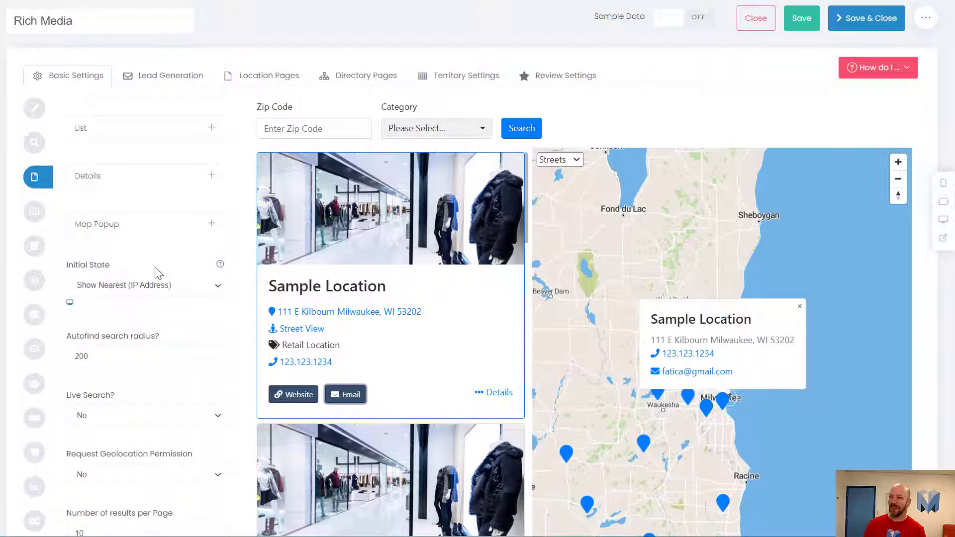
# Expand the List results template and open the settings of the Link item down to its styles.
pyautogui.moveTo(37, 178)
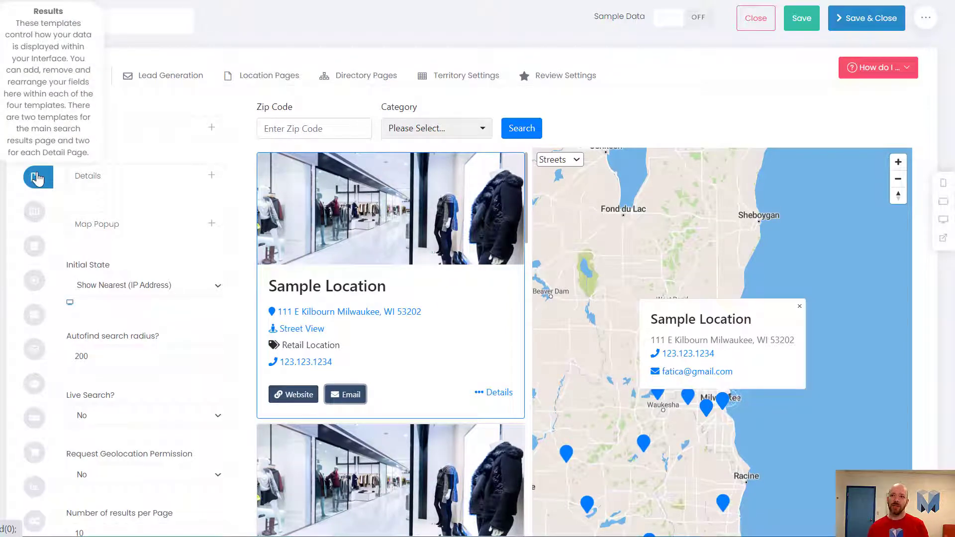
pyautogui.moveTo(145, 135)
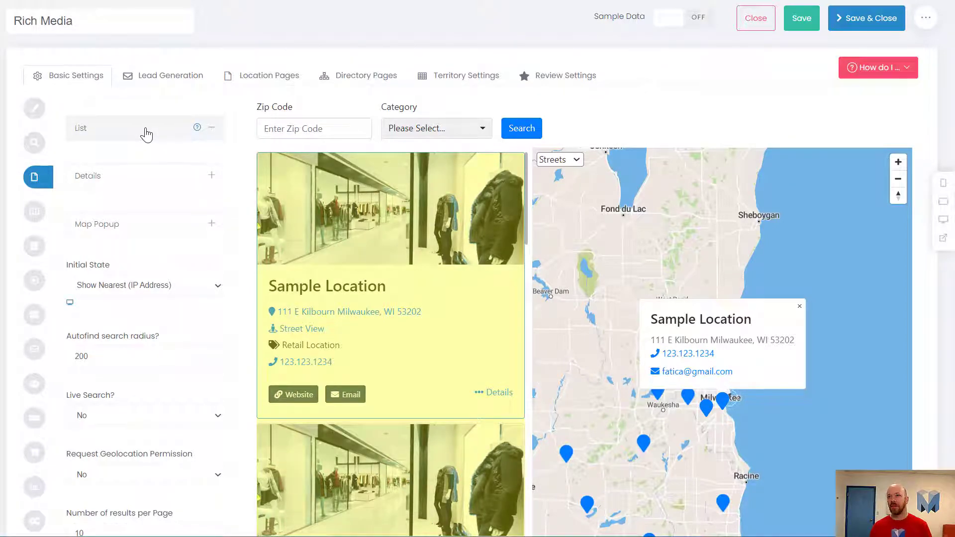
pyautogui.click(146, 133)
pyautogui.scroll(-4, 146, 134)
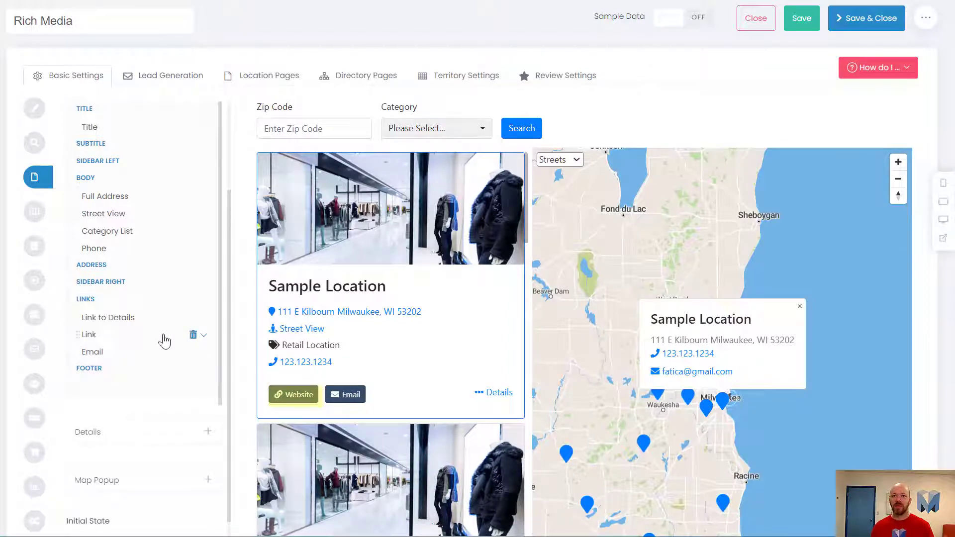
pyautogui.click(204, 337)
pyautogui.scroll(-1, 198, 337)
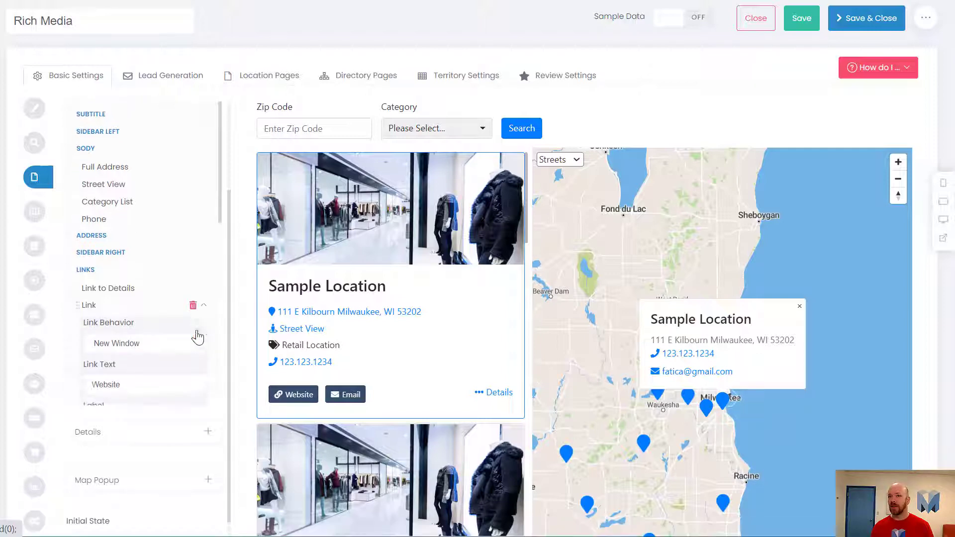
pyautogui.scroll(-4, 198, 338)
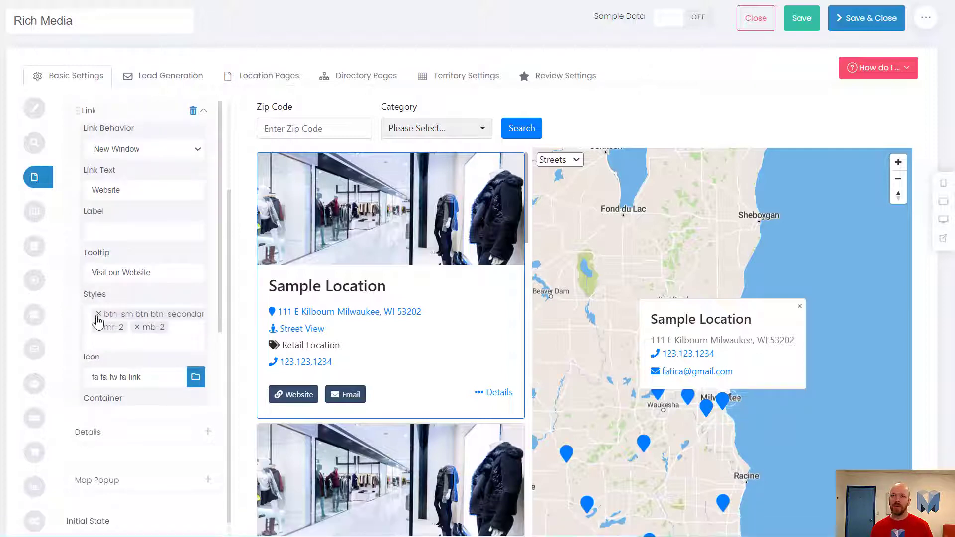
# Remove the styles btn-sm btn btn-secondary, mr-2 and mb-2 from the Link item and collapse its settings.
pyautogui.click(98, 315)
pyautogui.click(99, 316)
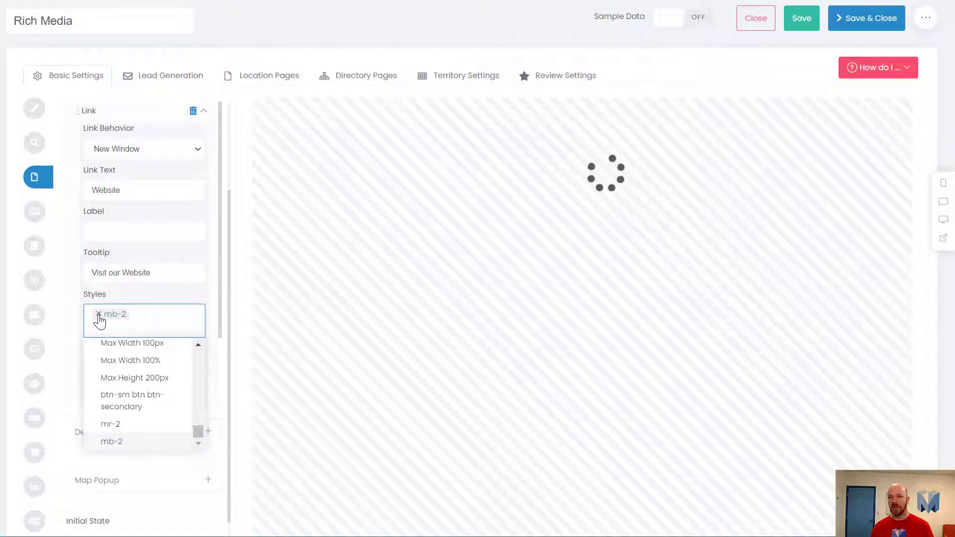
pyautogui.click(98, 315)
pyautogui.click(144, 308)
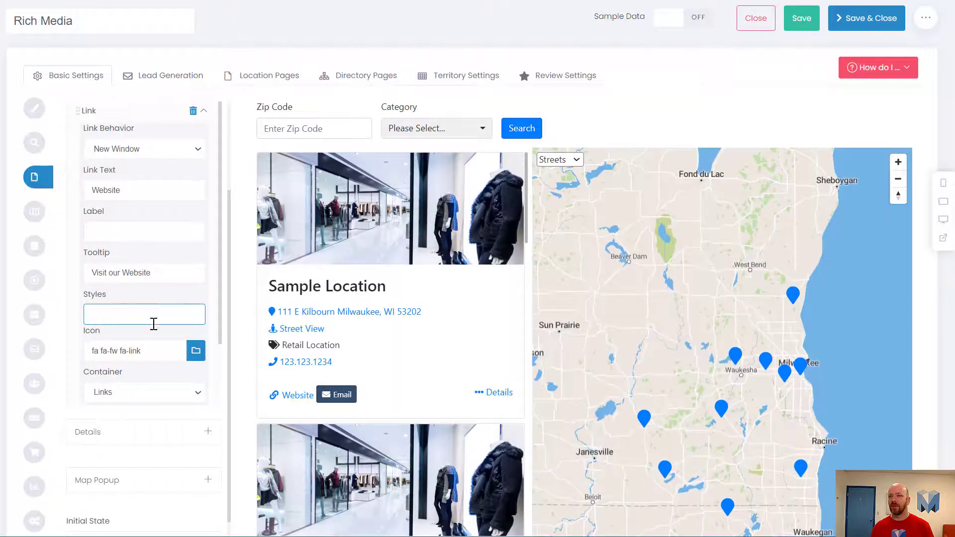
pyautogui.scroll(5, 149, 318)
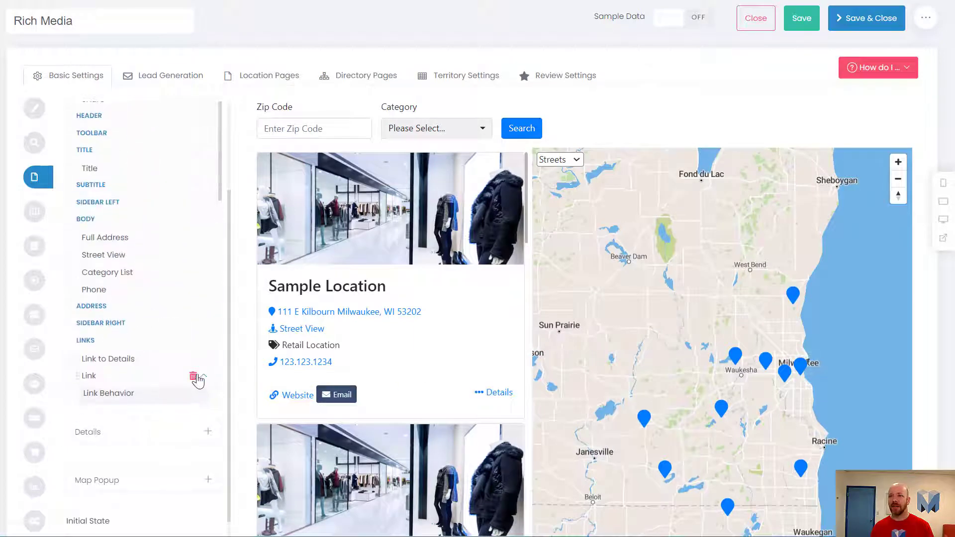
pyautogui.click(200, 377)
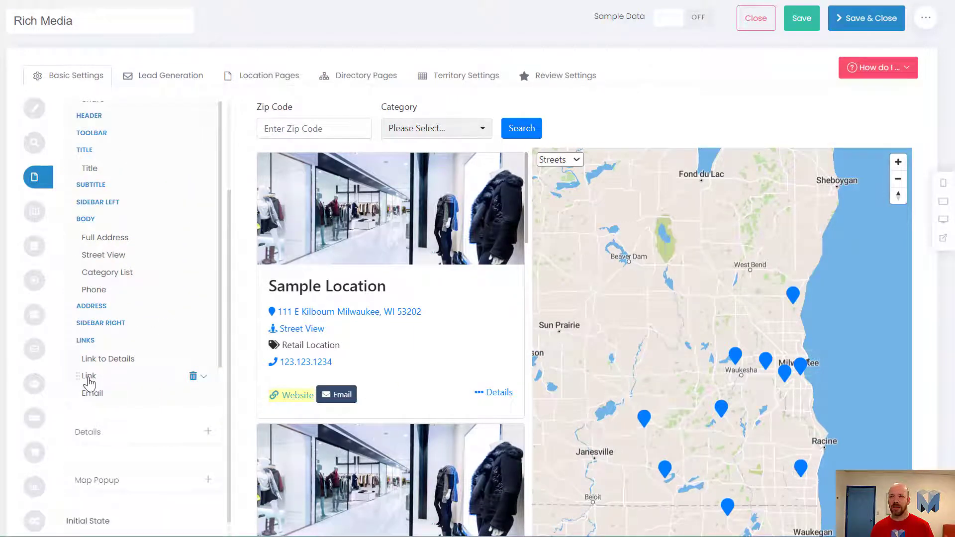
# Move the Link item from the Links section to the end of the Body section, below Phone.
pyautogui.moveTo(88, 382); pyautogui.dragTo(118, 319)
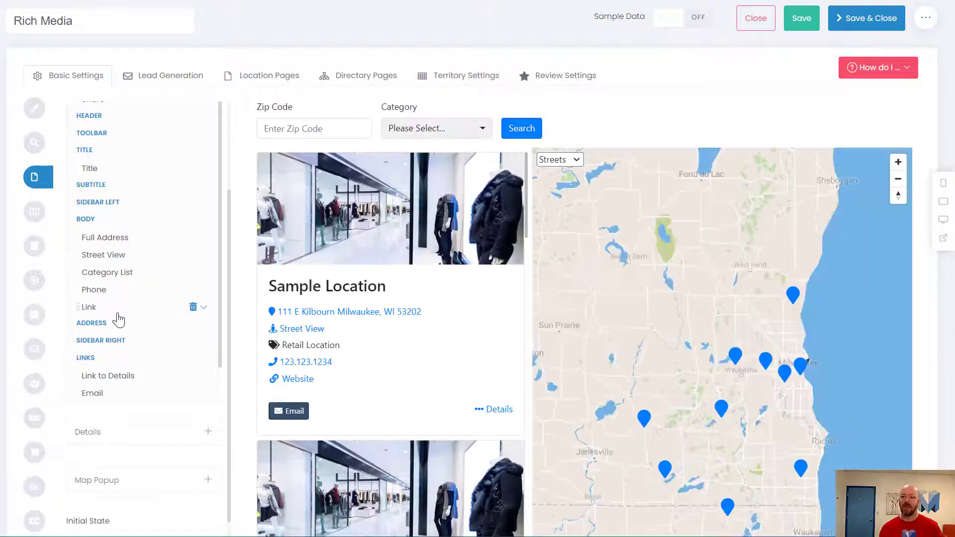
# Replace the Email item's styles with Primary and set its link text to "Contact Us!".
pyautogui.scroll(-1, 125, 348)
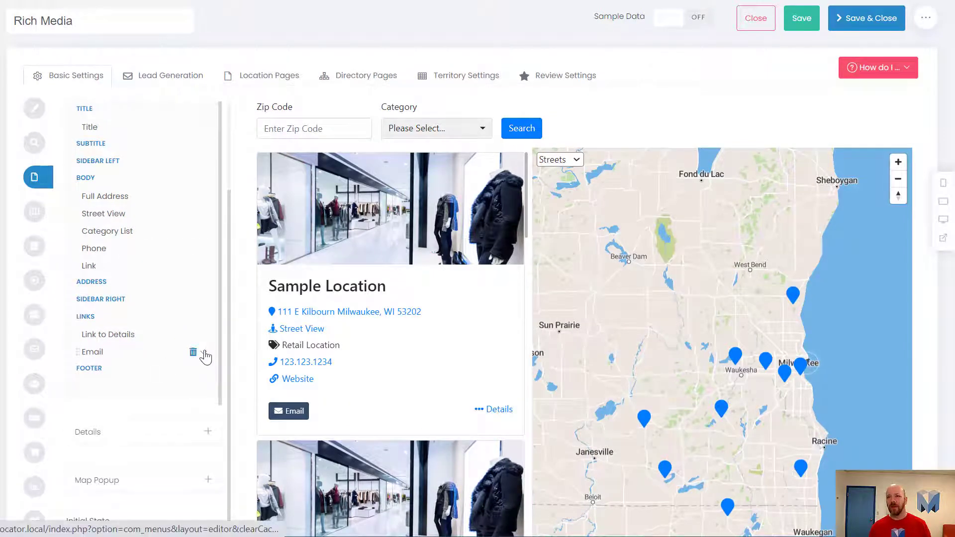
pyautogui.click(204, 357)
pyautogui.scroll(-5, 204, 357)
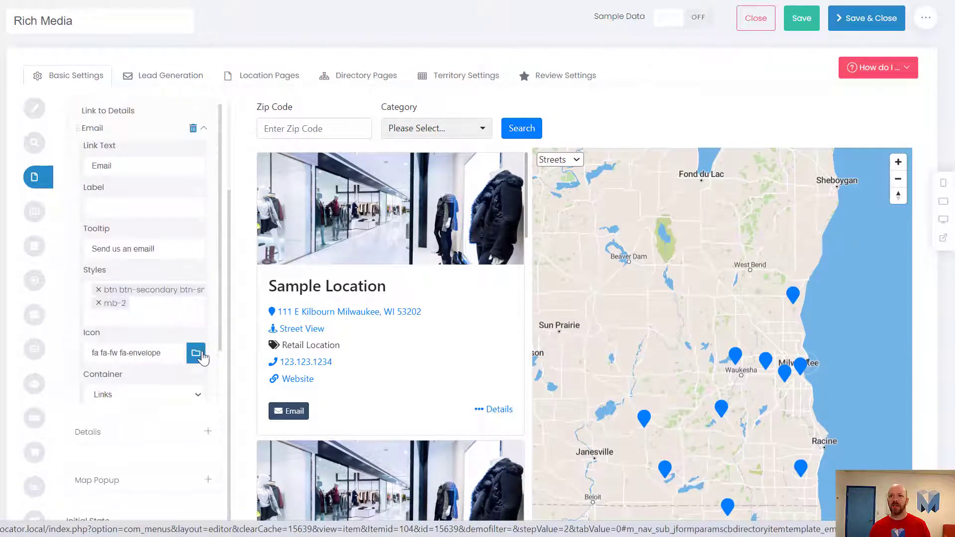
pyautogui.click(99, 293)
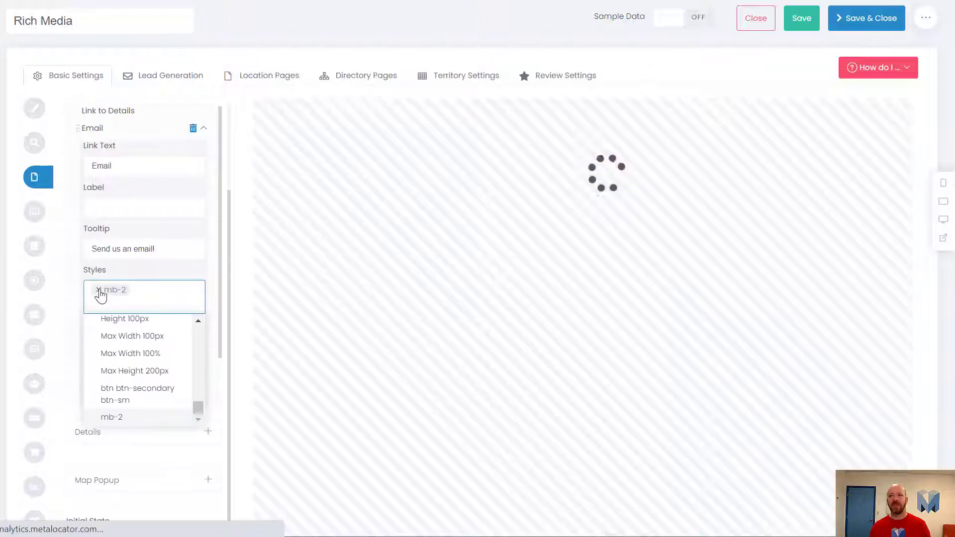
pyautogui.click(99, 290)
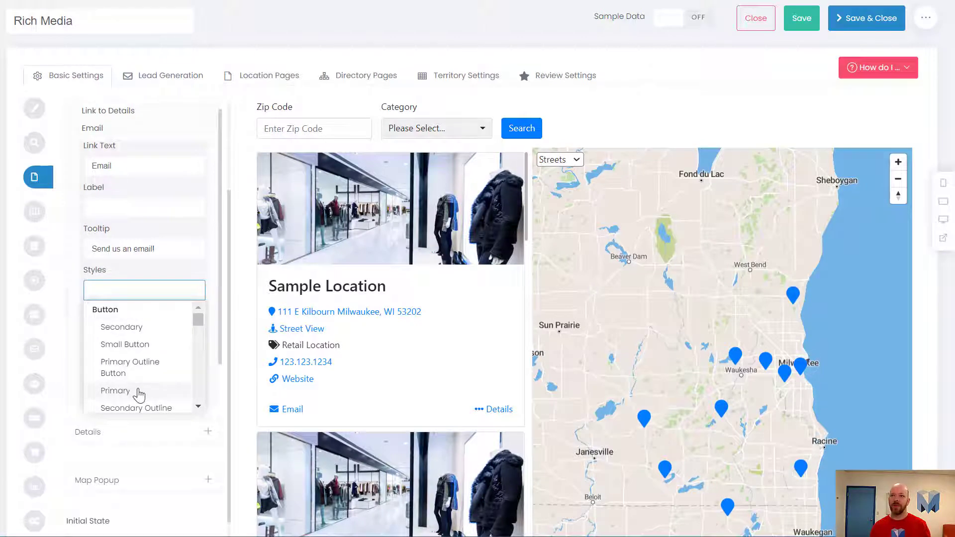
pyautogui.click(115, 391)
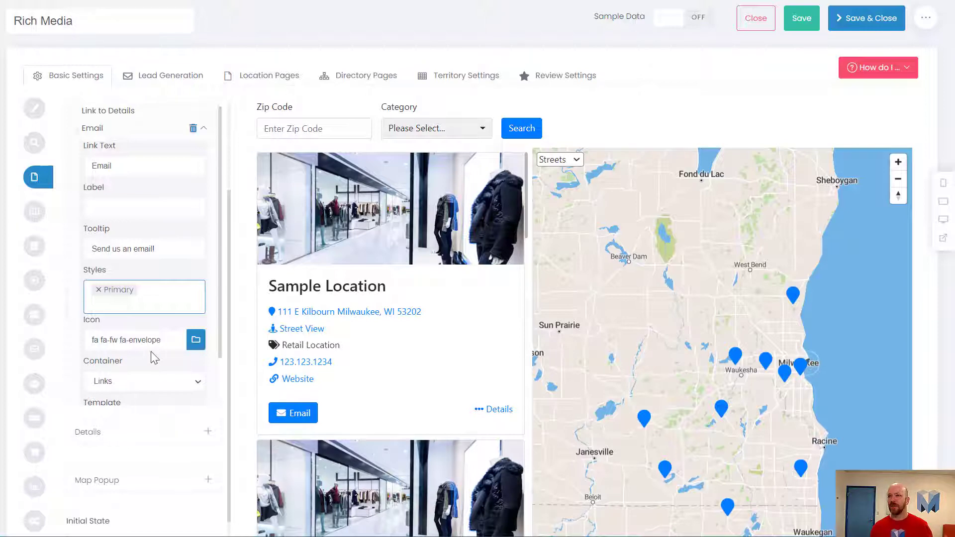
pyautogui.doubleClick(129, 163)
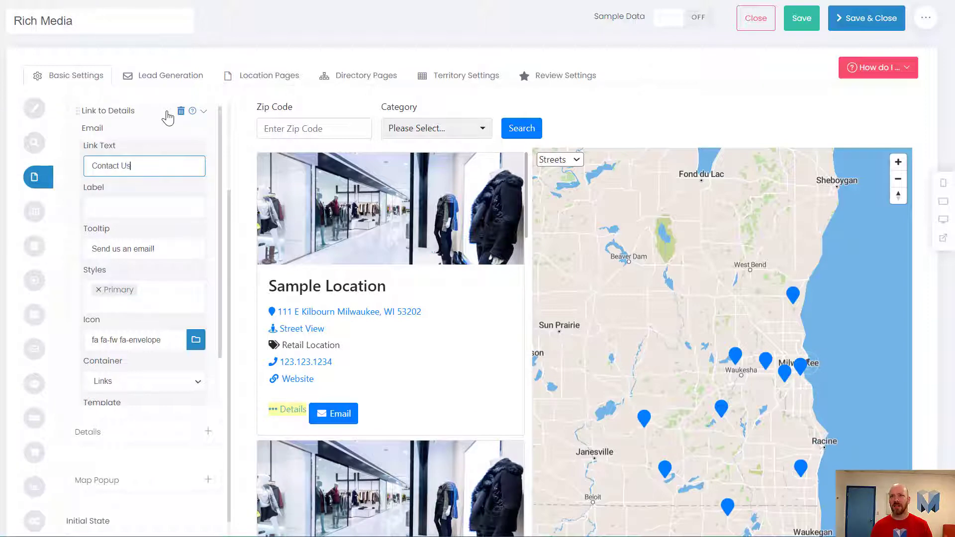
pyautogui.write('Contact Us!')
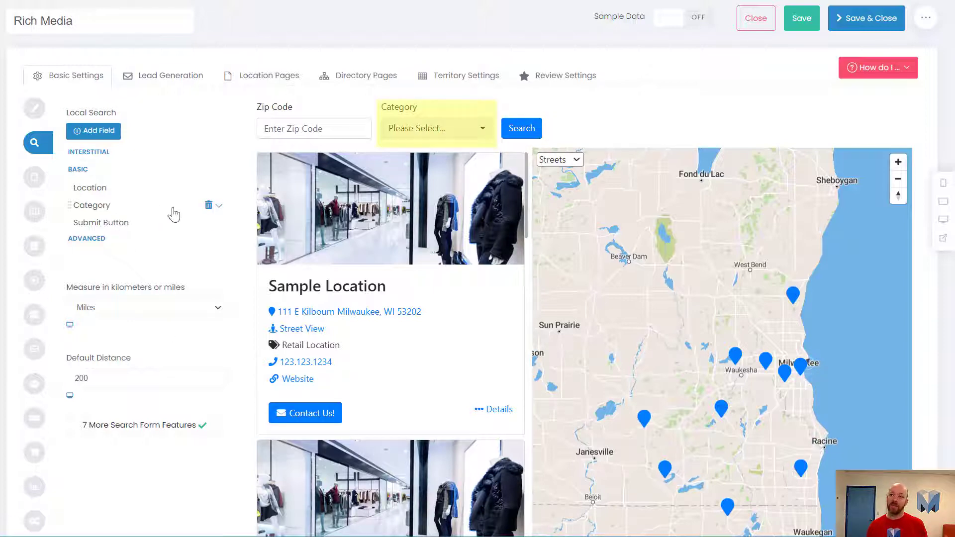
# Open the Category field's settings in the Local Search form, search the addable fields for "cat" and close the field picker without adding one.
pyautogui.click(219, 210)
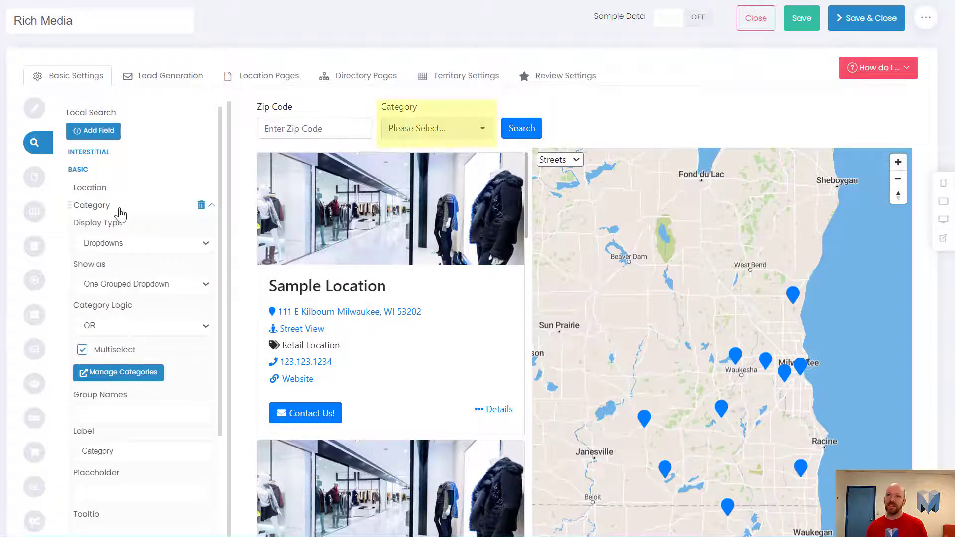
pyautogui.click(108, 135)
pyautogui.click(186, 49)
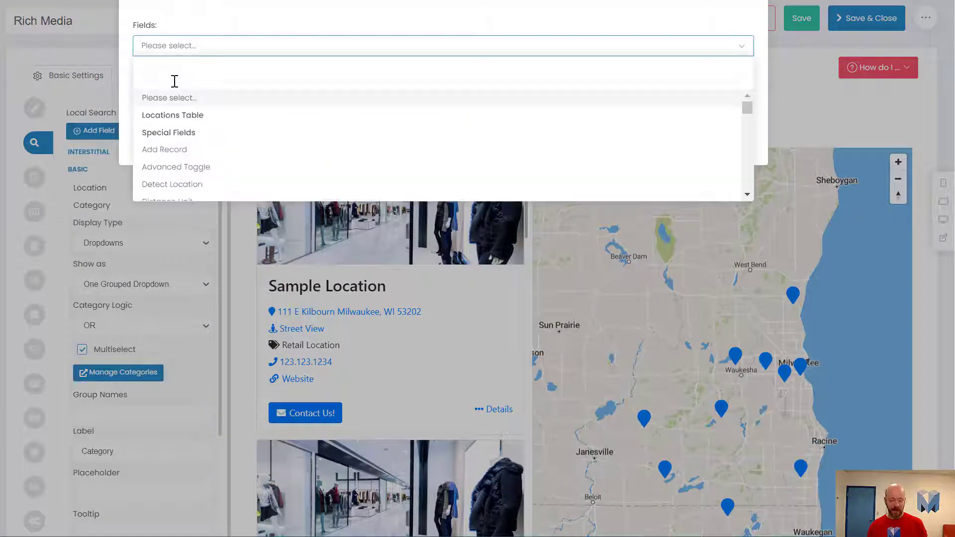
pyautogui.write('co')
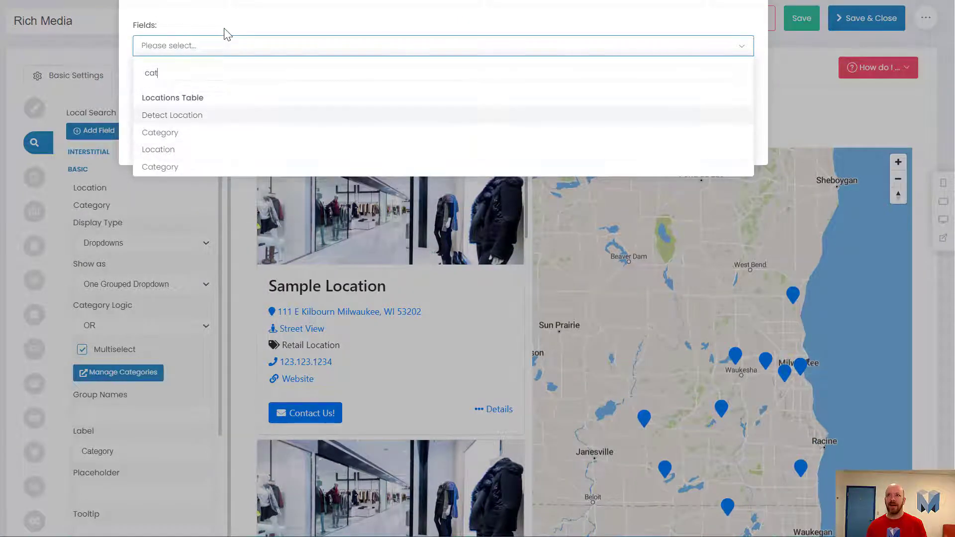
pyautogui.press('Escape')
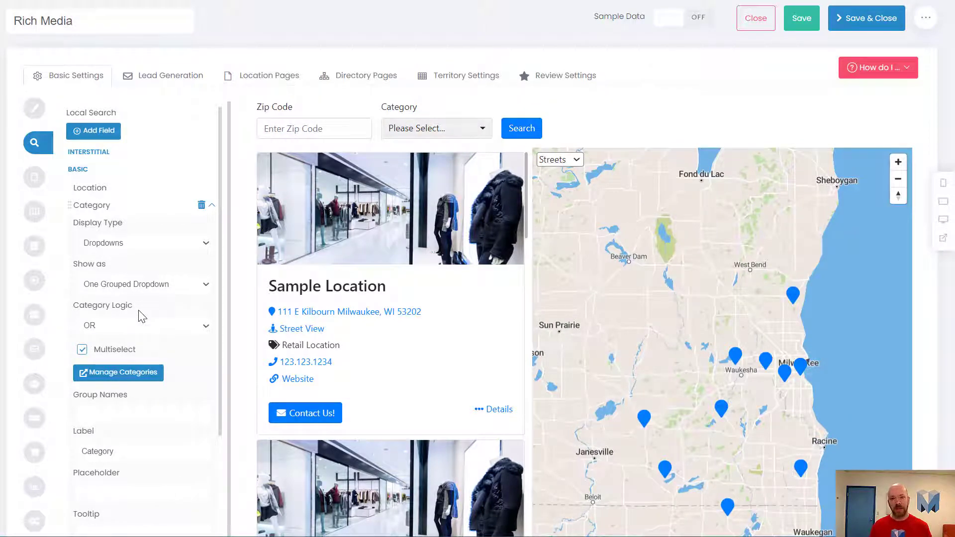
# View the category choices in the preview's search form, and the contact form of the first sample location, closing both.
pyautogui.click(418, 129)
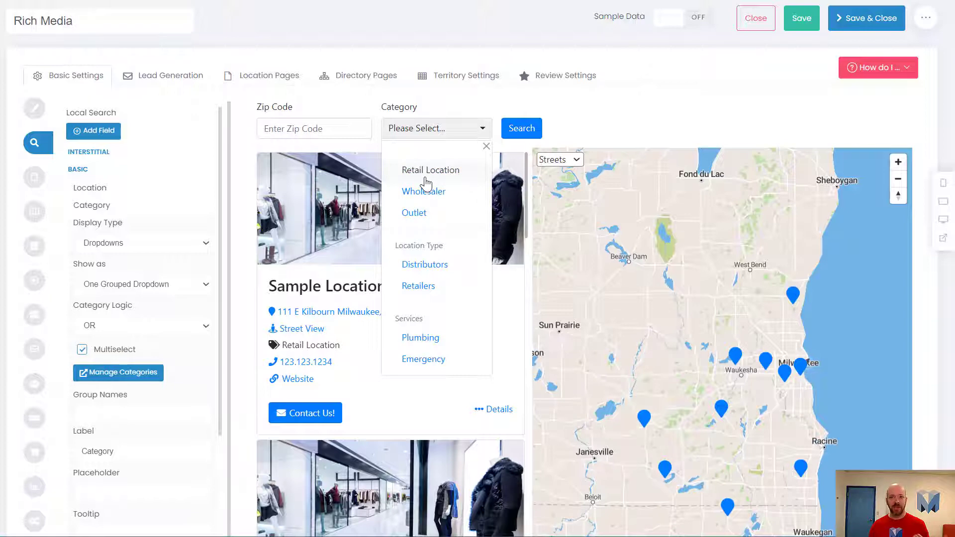
pyautogui.click(615, 129)
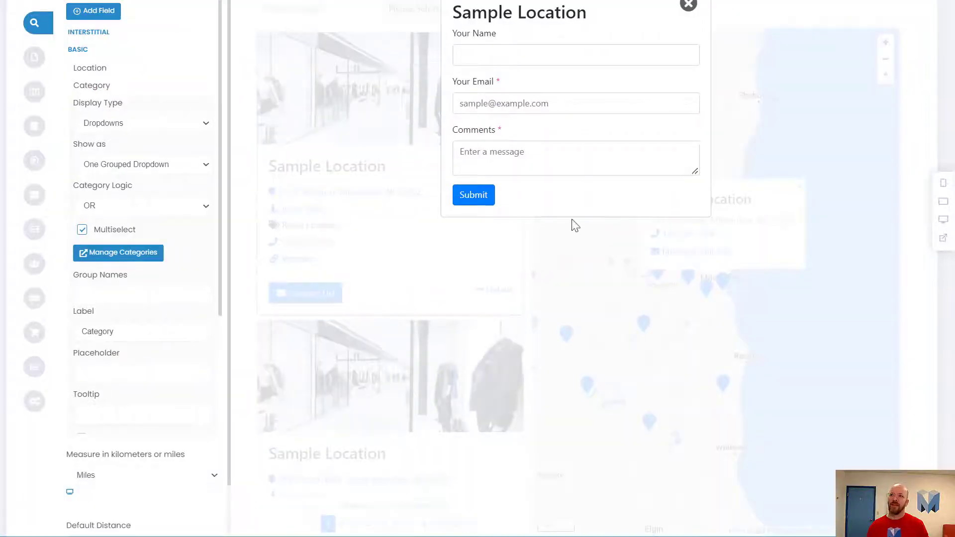
pyautogui.click(688, 5)
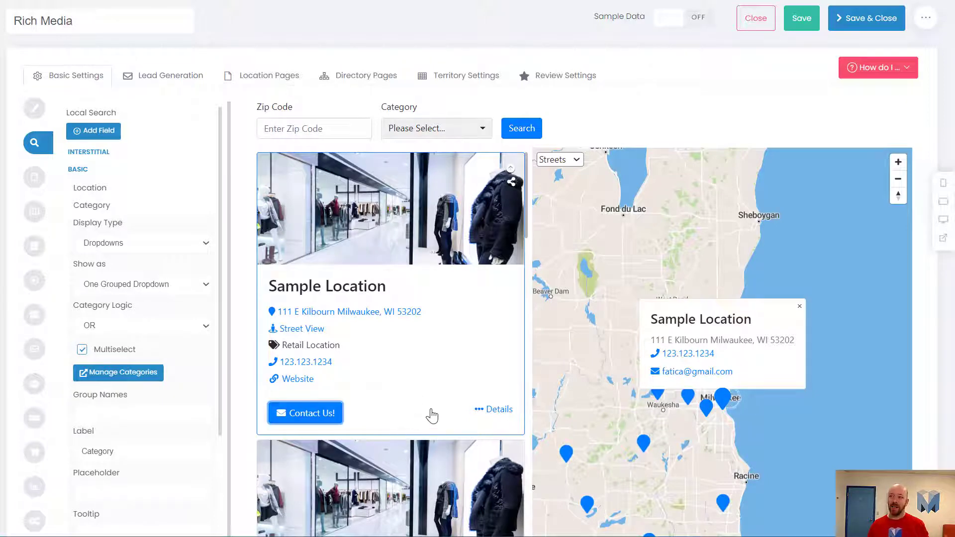
# Look over the results list in the preview and recheck the Category dropdown and the first location's Contact Us! form.
pyautogui.scroll(-2, 413, 411)
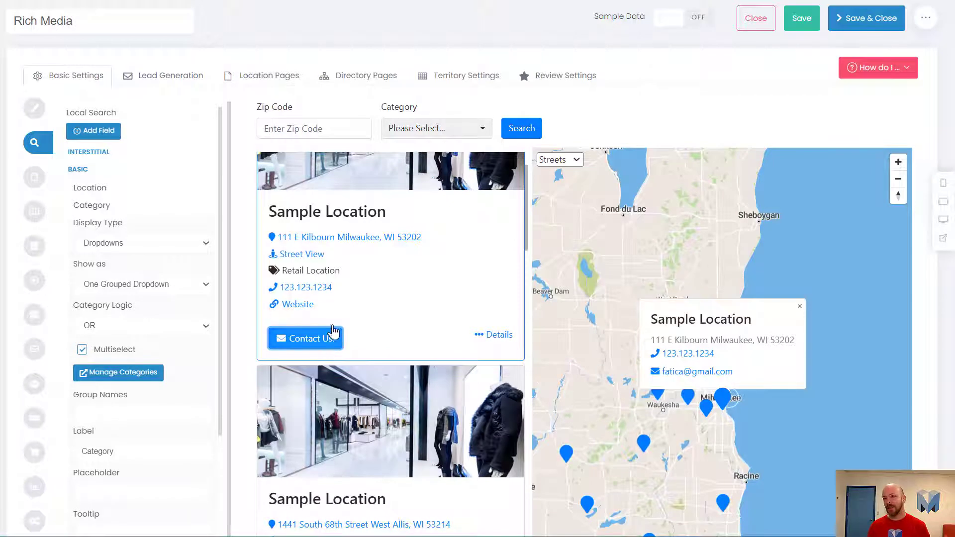
pyautogui.scroll(2, 358, 336)
pyautogui.click(416, 130)
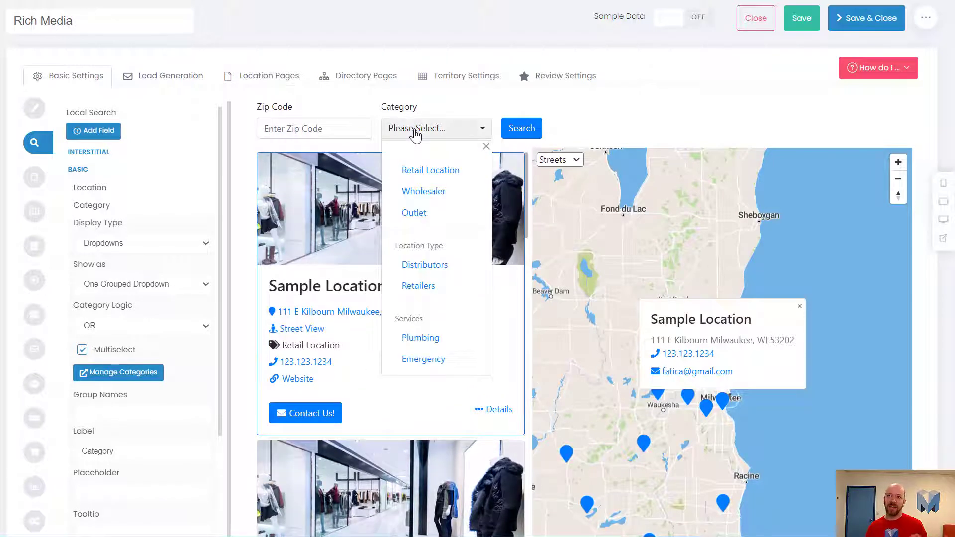
pyautogui.click(416, 130)
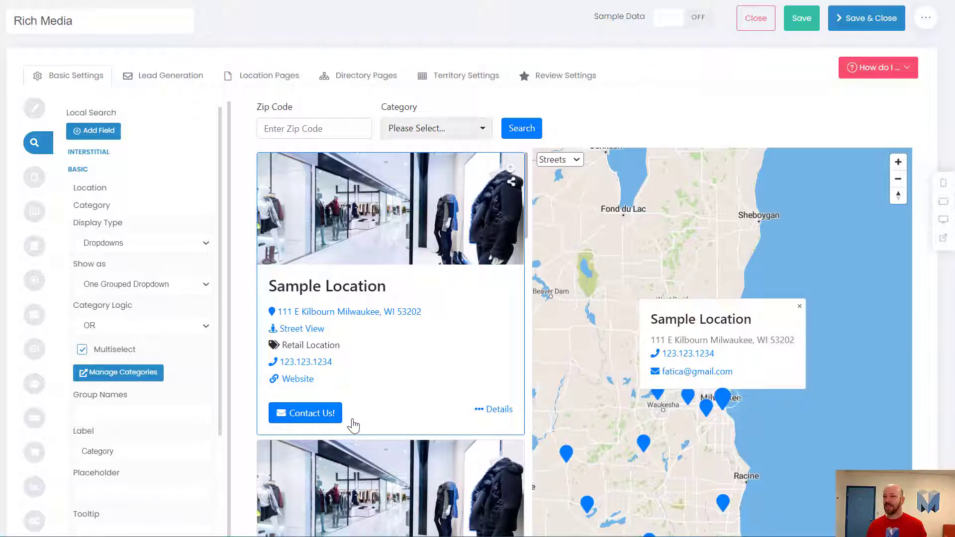
pyautogui.click(308, 417)
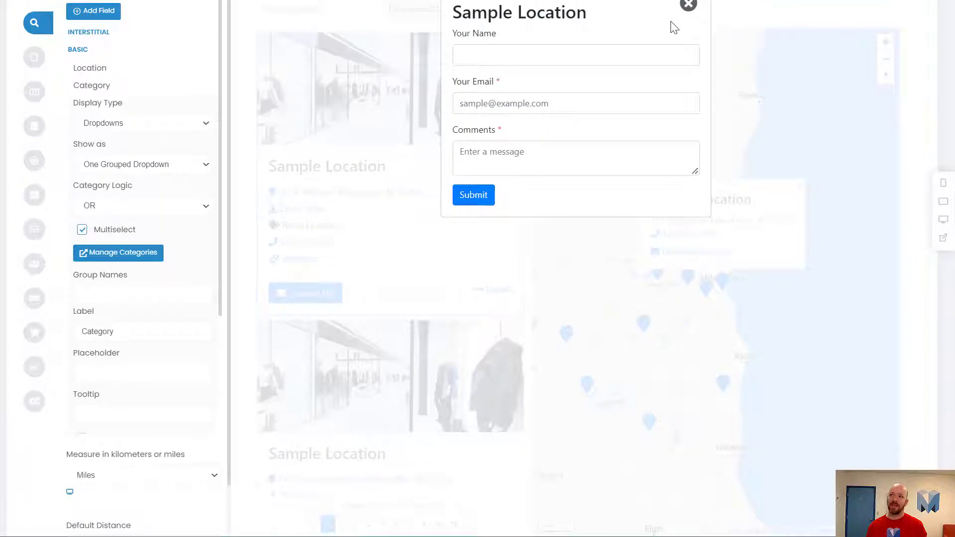
pyautogui.click(688, 5)
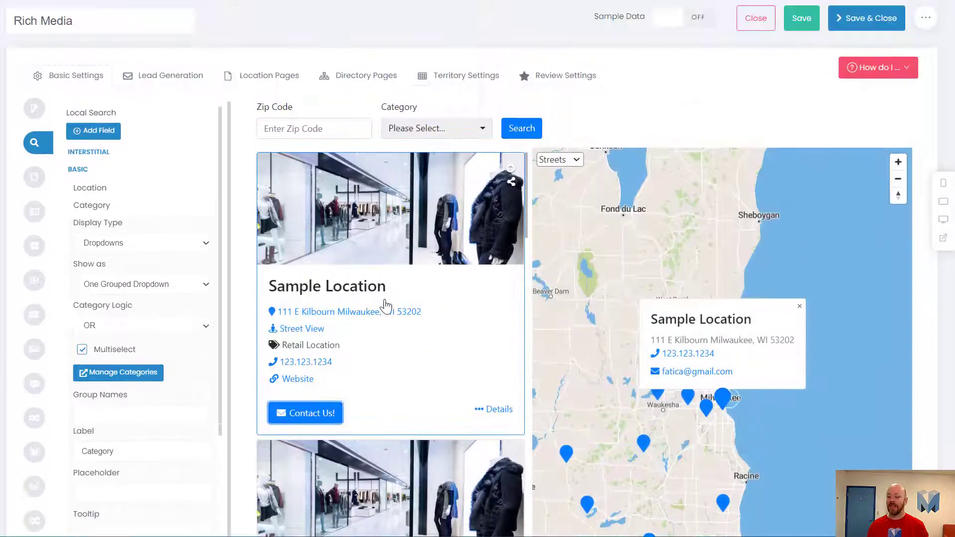